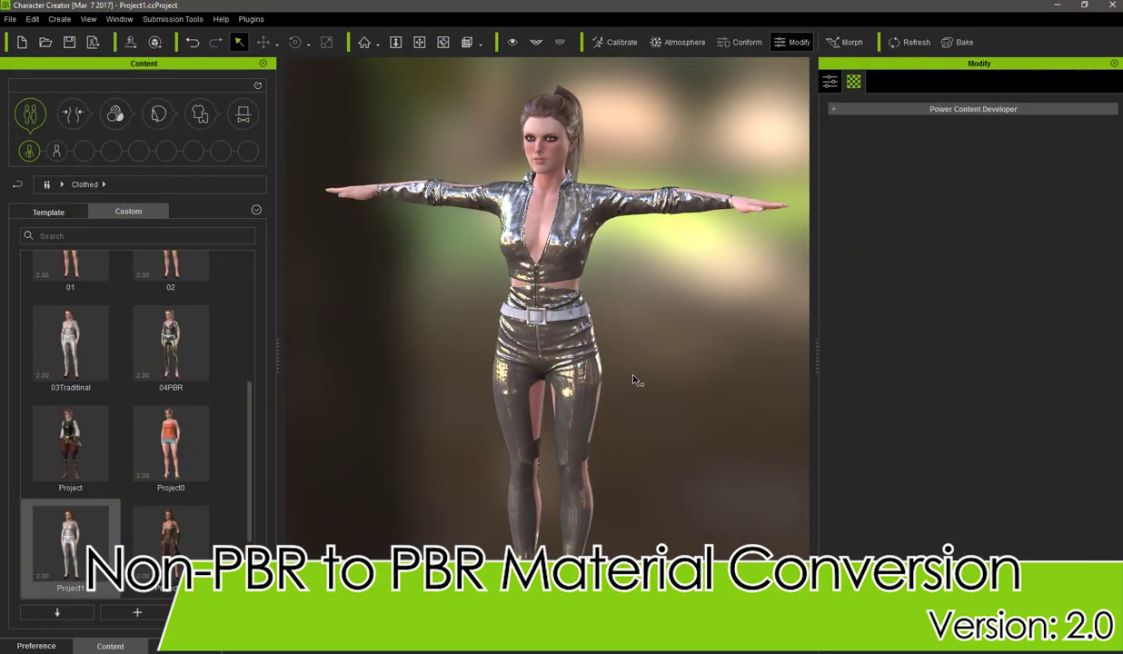
Rotate the environment lighting around the character to preview how the metallic scale bra reflects it
right_drag(662, 409, 601, 431)
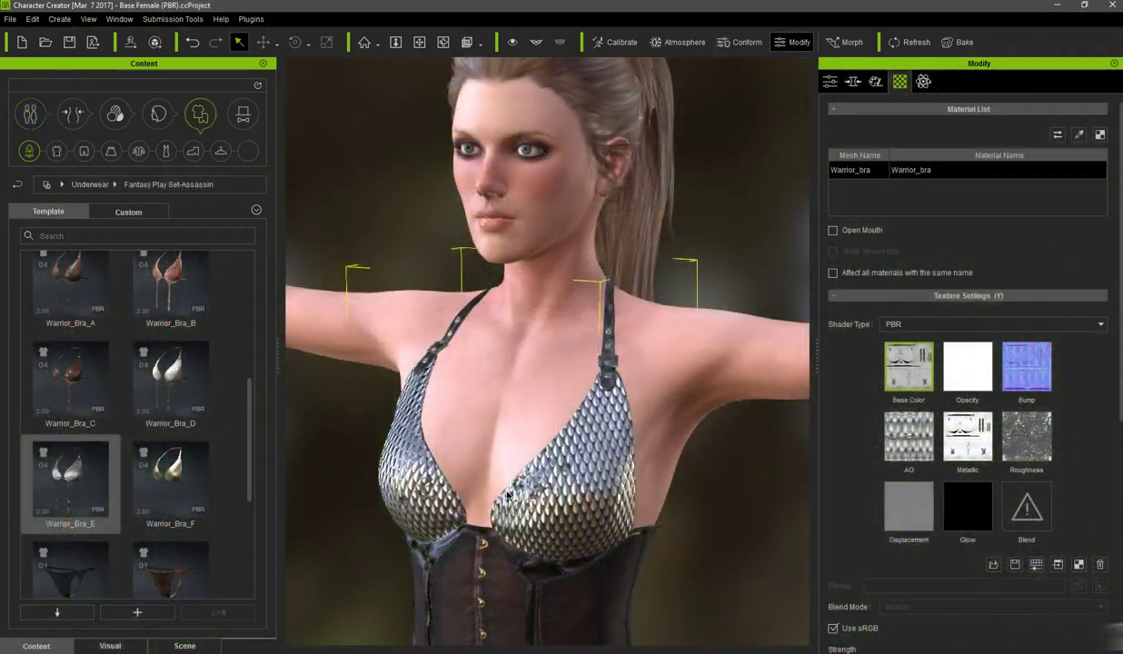
key(e)
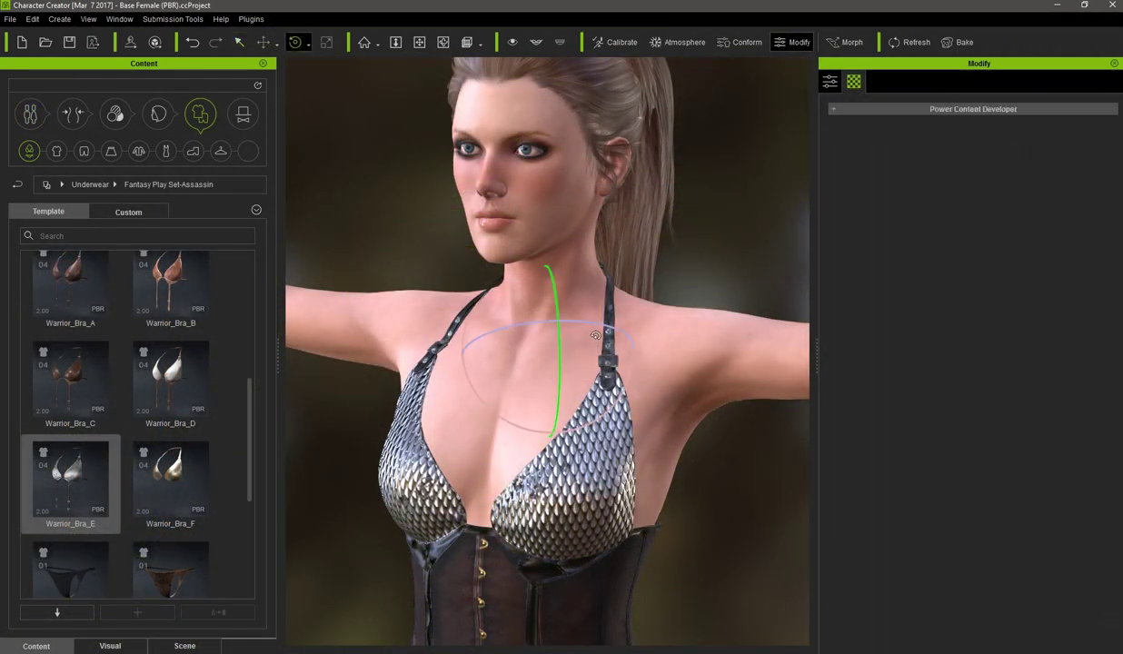
drag(610, 327, 695, 372)
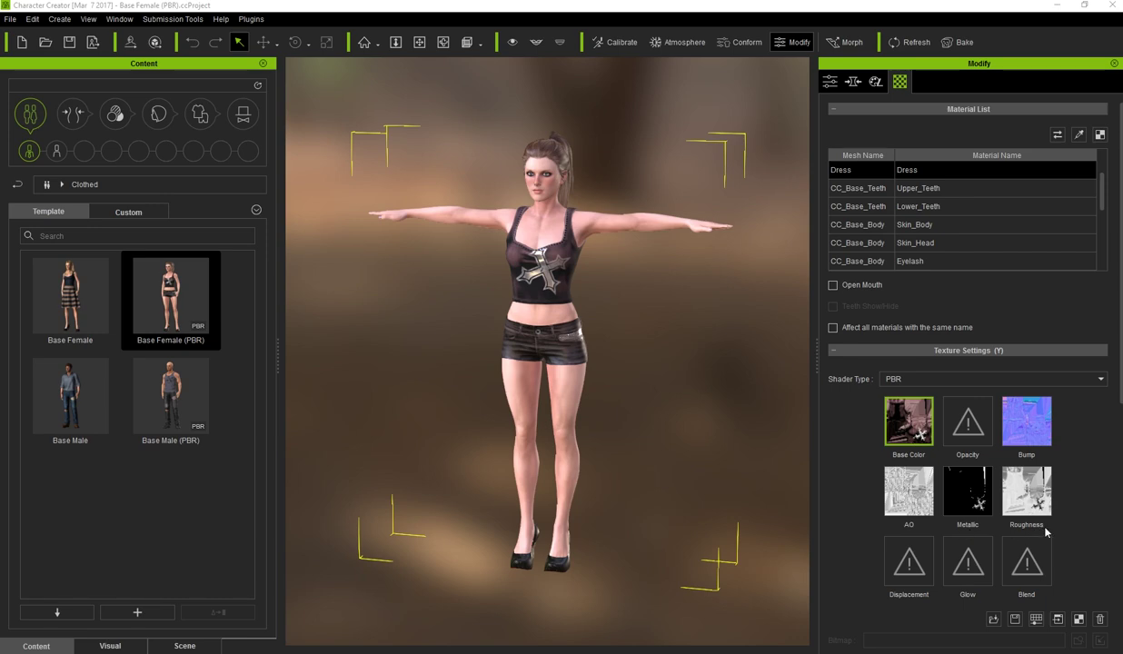
Check the shader type of the Skin_Body and Skin_Head materials, and rotate the environment lighting around the character
click(972, 226)
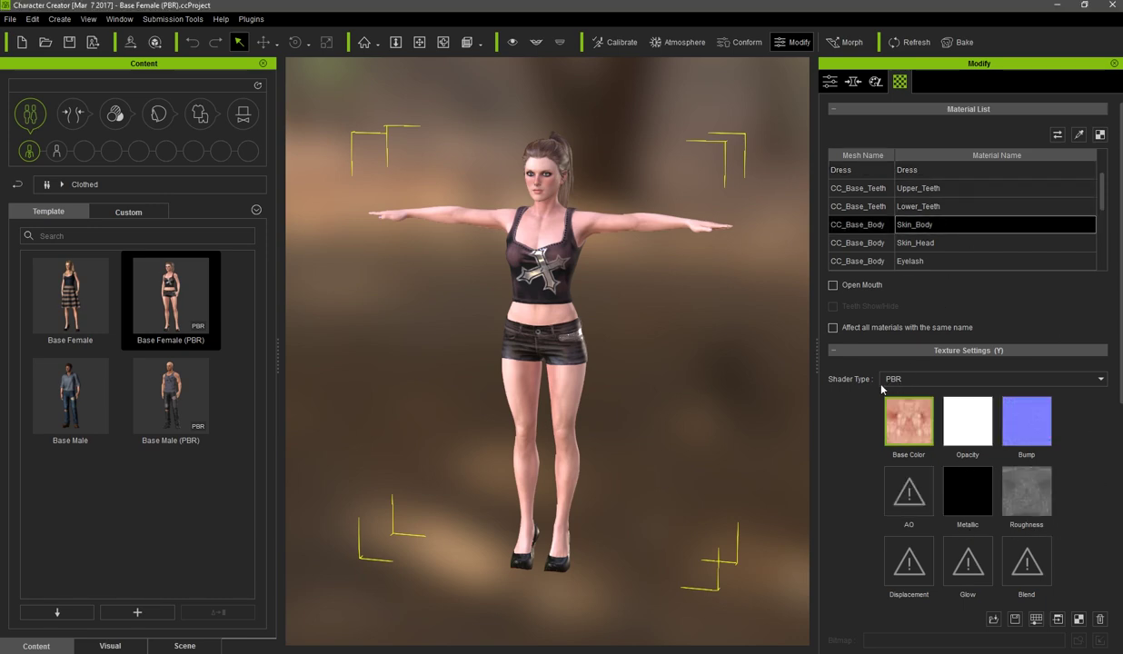
click(909, 242)
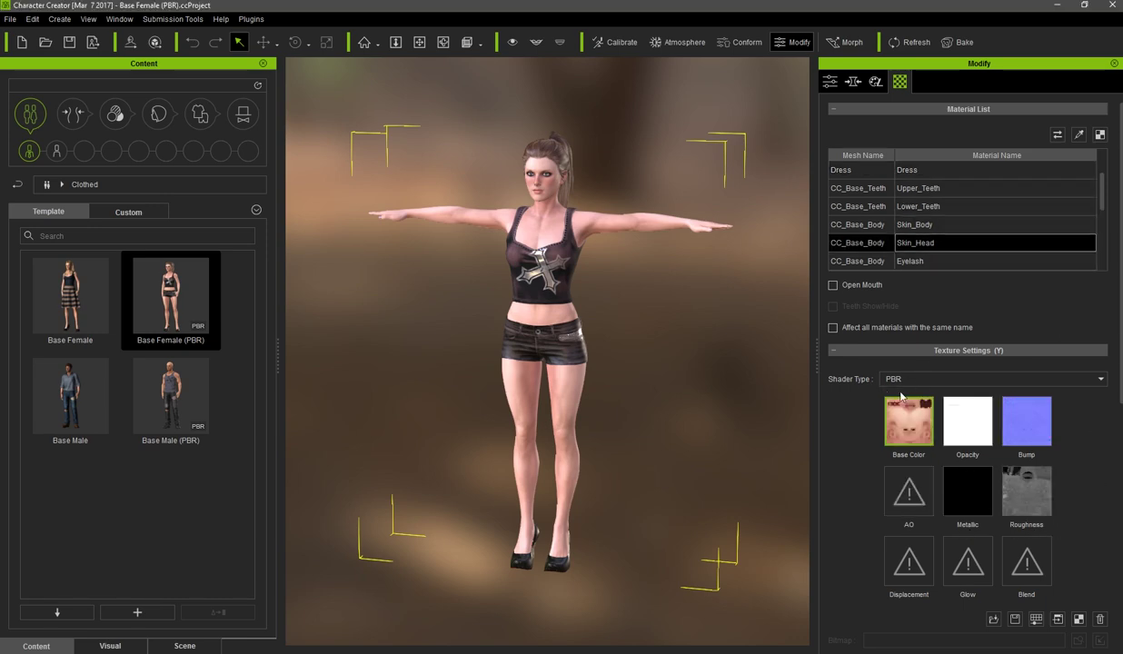
right_drag(661, 381, 675, 404)
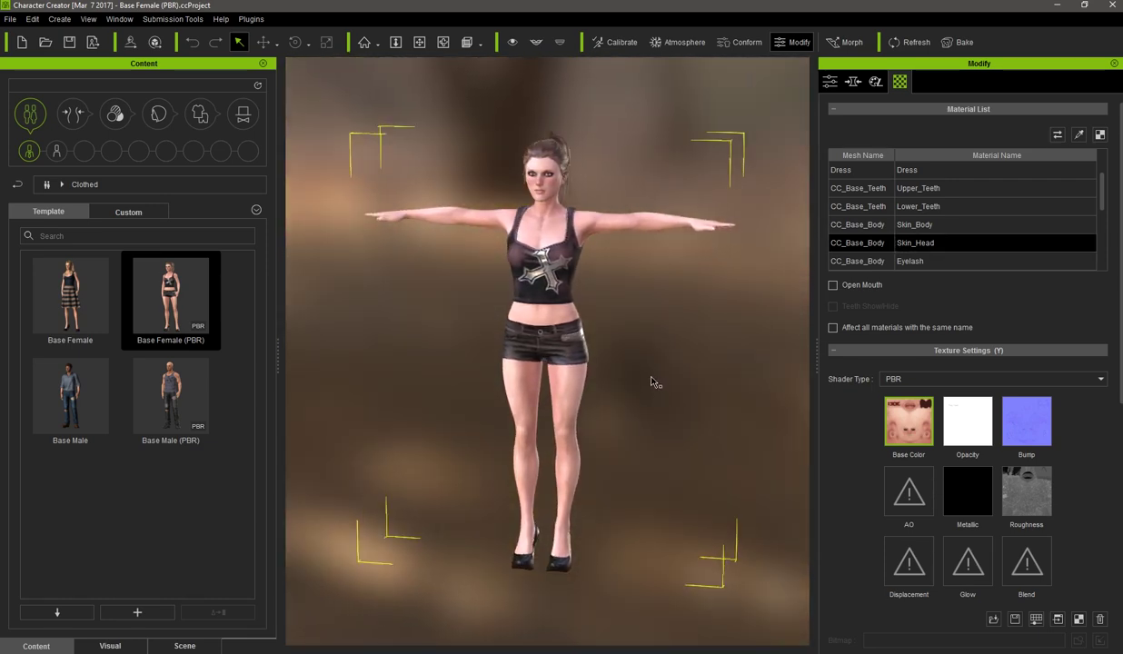
key(e)
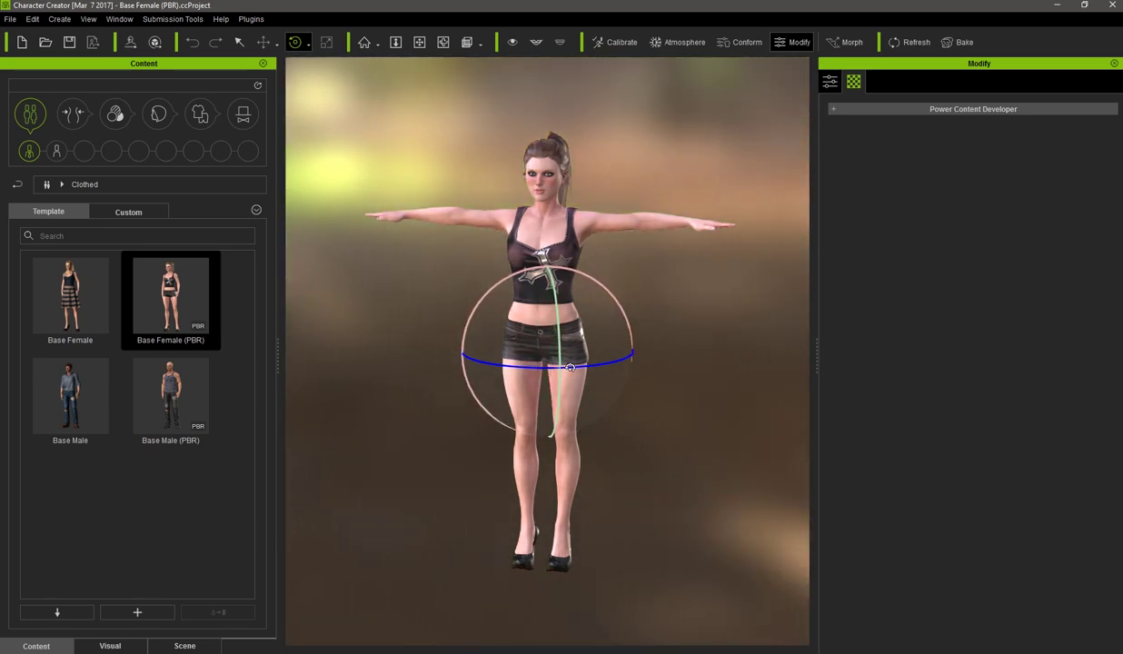
drag(570, 368, 618, 365)
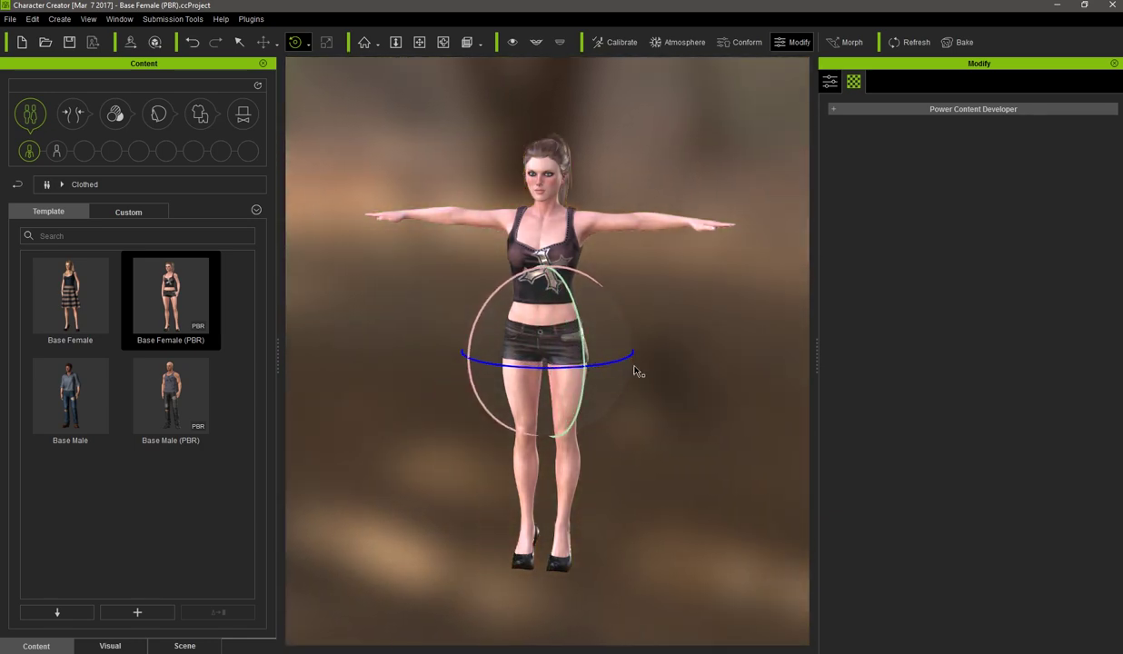
key(q)
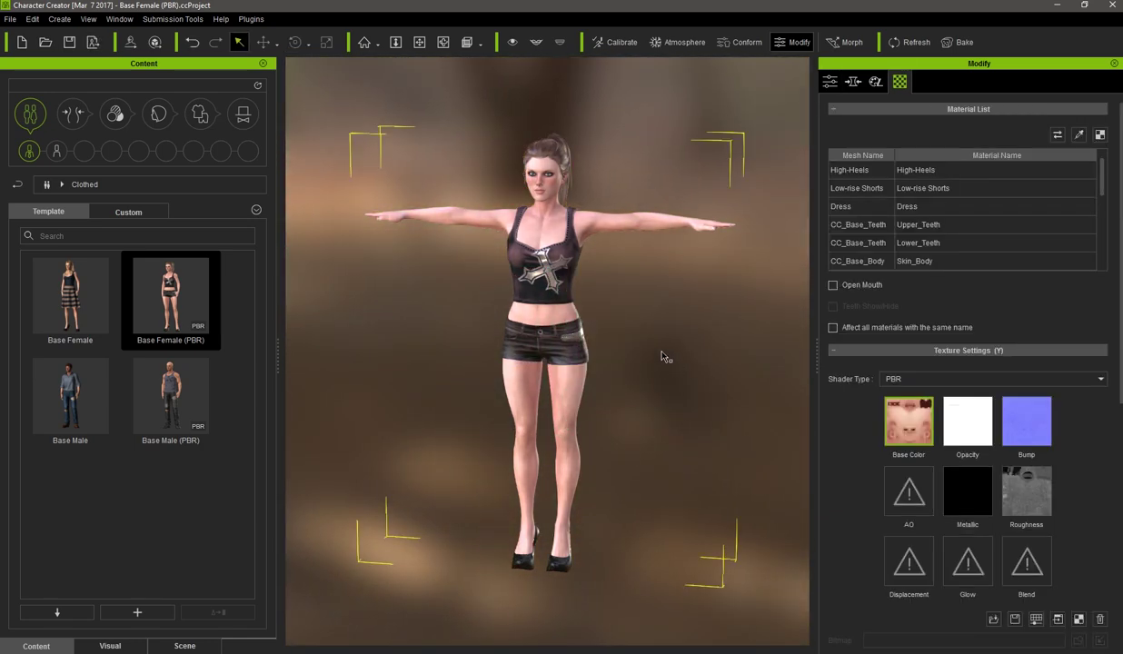
Dress the character in Warrior_Trousers_D from the Fantasy Play Set-Assassin pants and clear the shorts showing through at the waist
click(199, 115)
drag(177, 363, 527, 394)
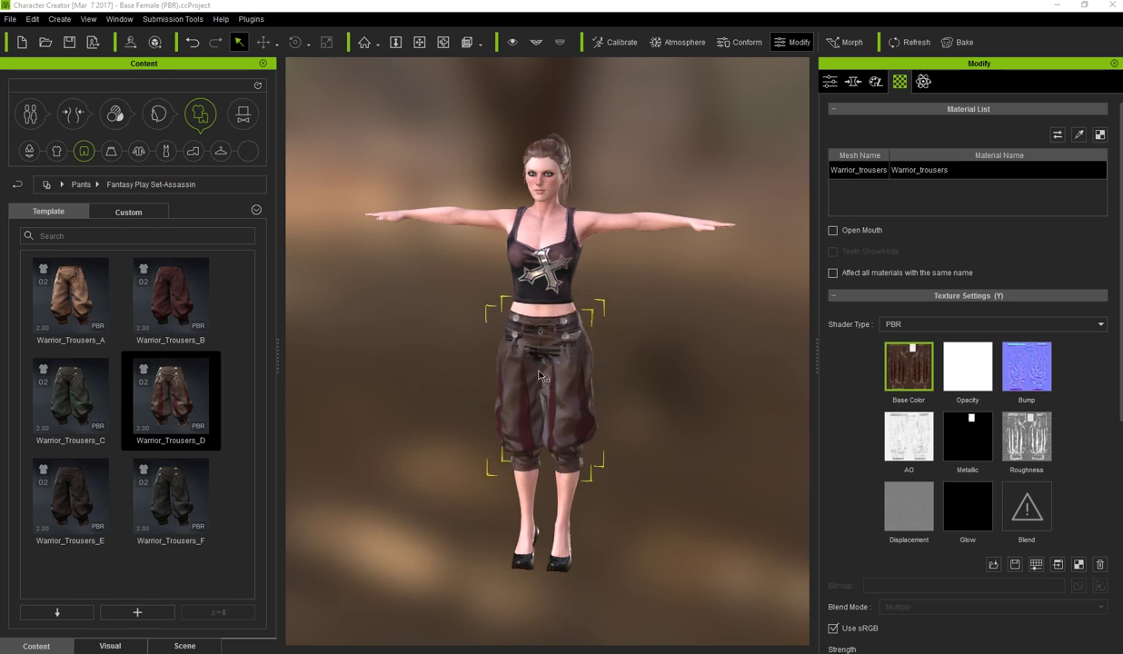
right_click(553, 352)
click(596, 359)
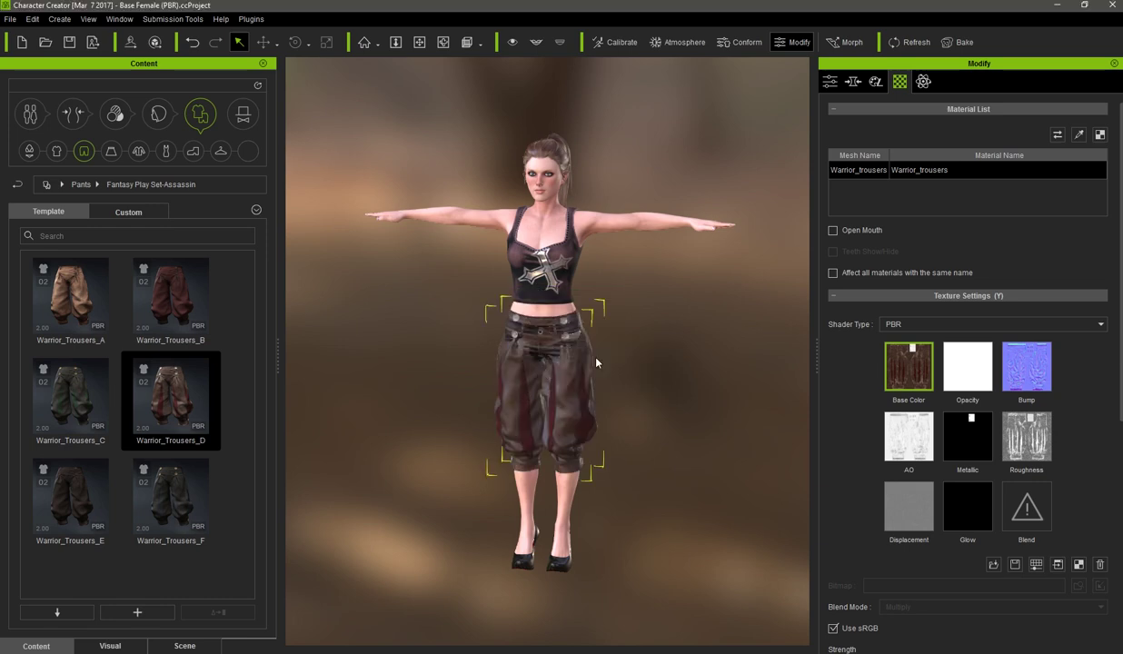
click(590, 413)
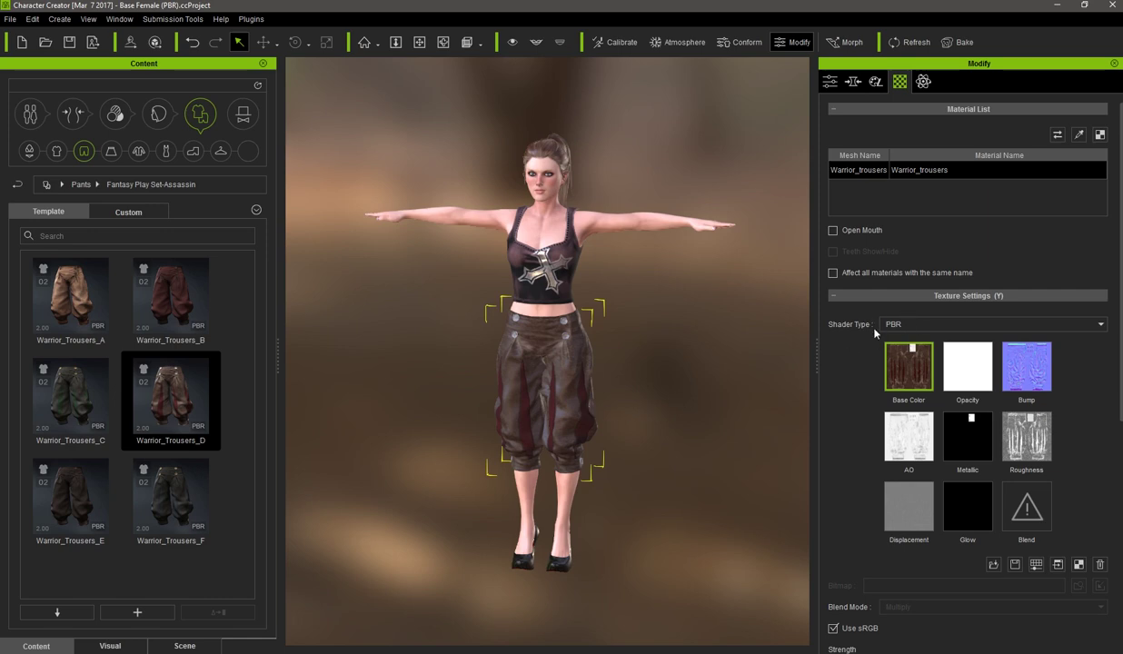
Examine the warrior trousers' fabric and buttons up close while rotating the environment lighting
scroll(568, 391, up, 8)
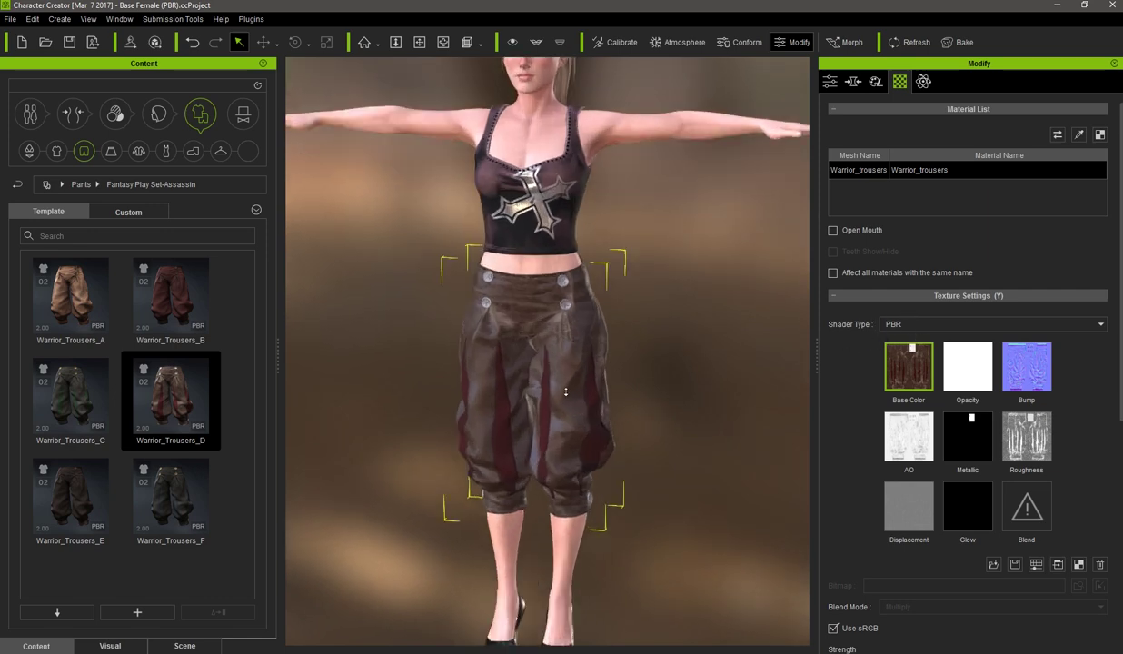
middle_drag(586, 372, 597, 373)
right_drag(597, 374, 594, 391)
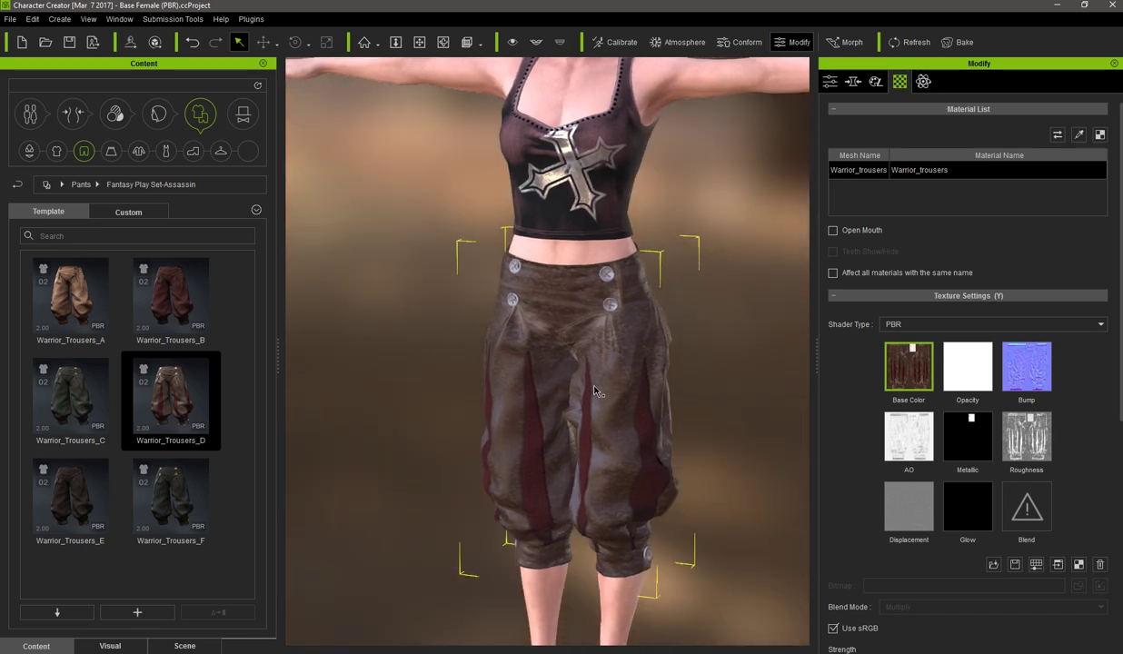
key(e)
mouse_move(528, 364)
mouse_down()
mouse_move(491, 366)
mouse_move(559, 372)
mouse_move(523, 366)
mouse_up()
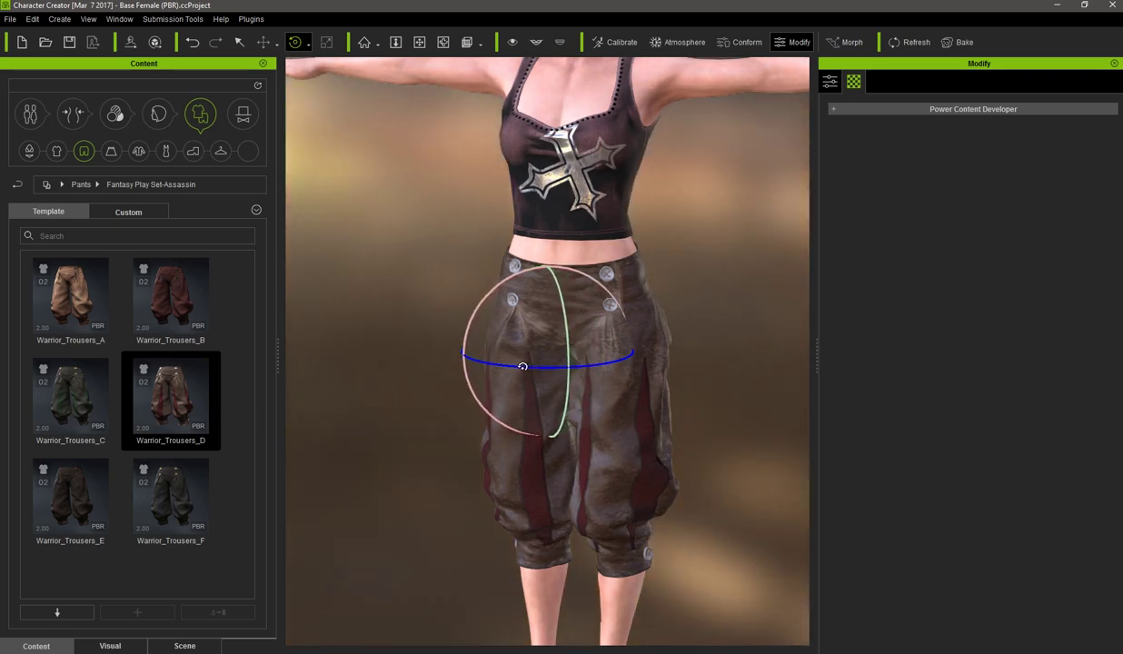
click(526, 365)
Add Archery_Gauntlets_A from the Fantasy-PlaySet_Assassin folder of other clothing to the character
scroll(596, 355, down, 5)
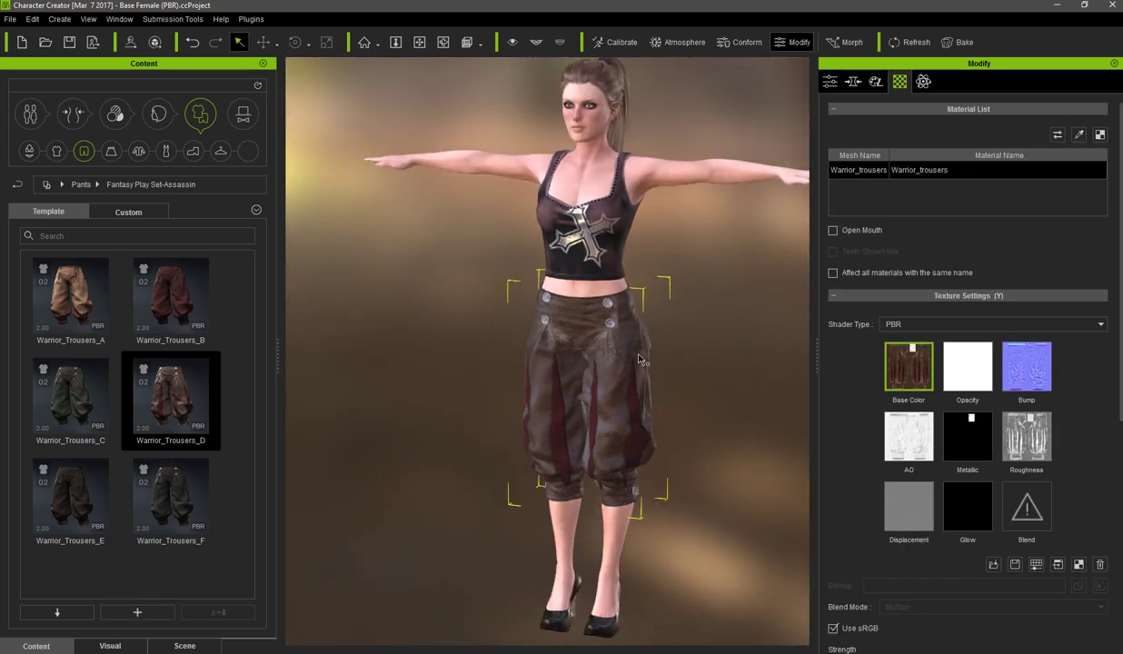
middle_drag(642, 358, 594, 356)
click(220, 151)
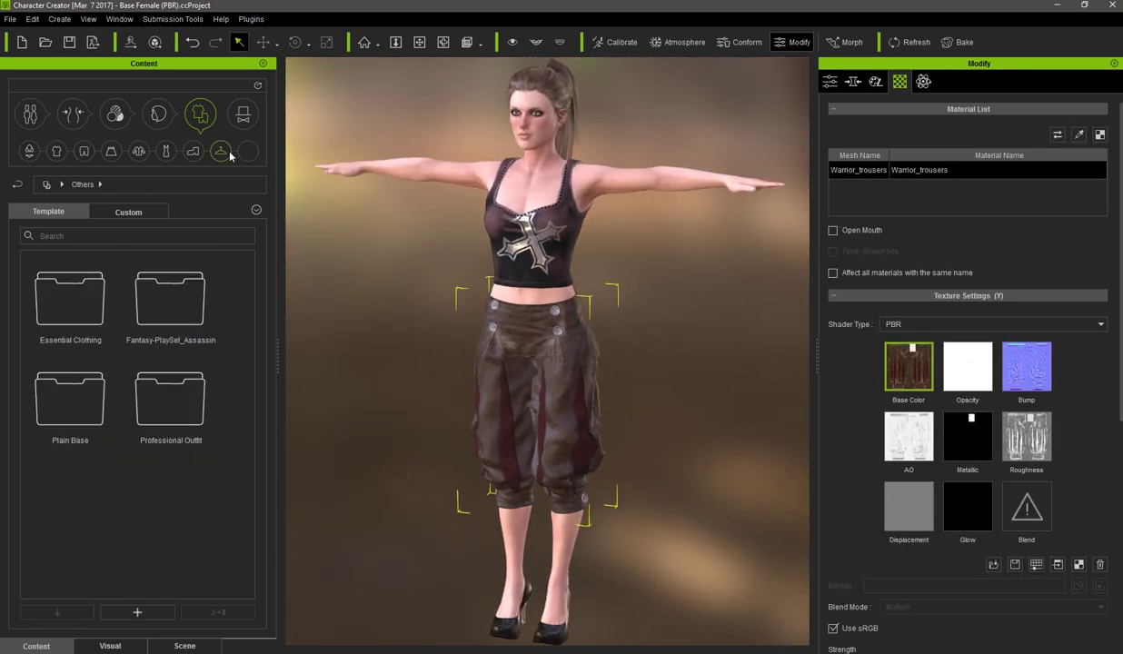
double_click(183, 292)
drag(64, 323, 694, 260)
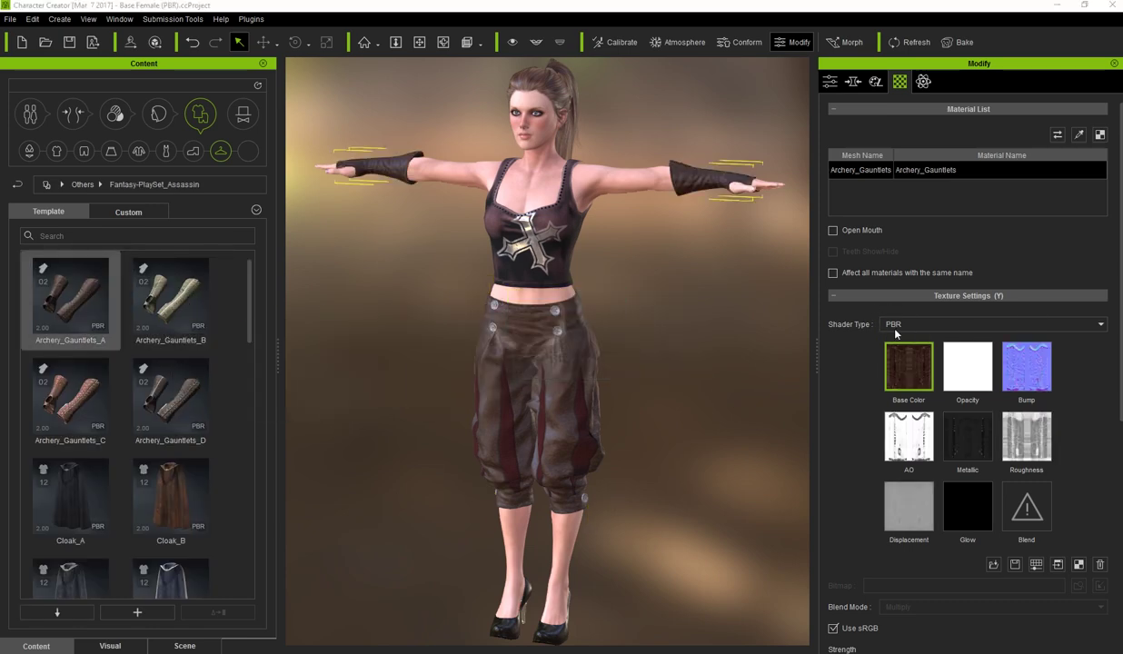
Examine the leather and lacing of the archery gauntlet on one forearm while rotating the environment lighting
scroll(673, 242, up, 3)
middle_drag(686, 225, 671, 333)
right_drag(671, 334, 648, 481)
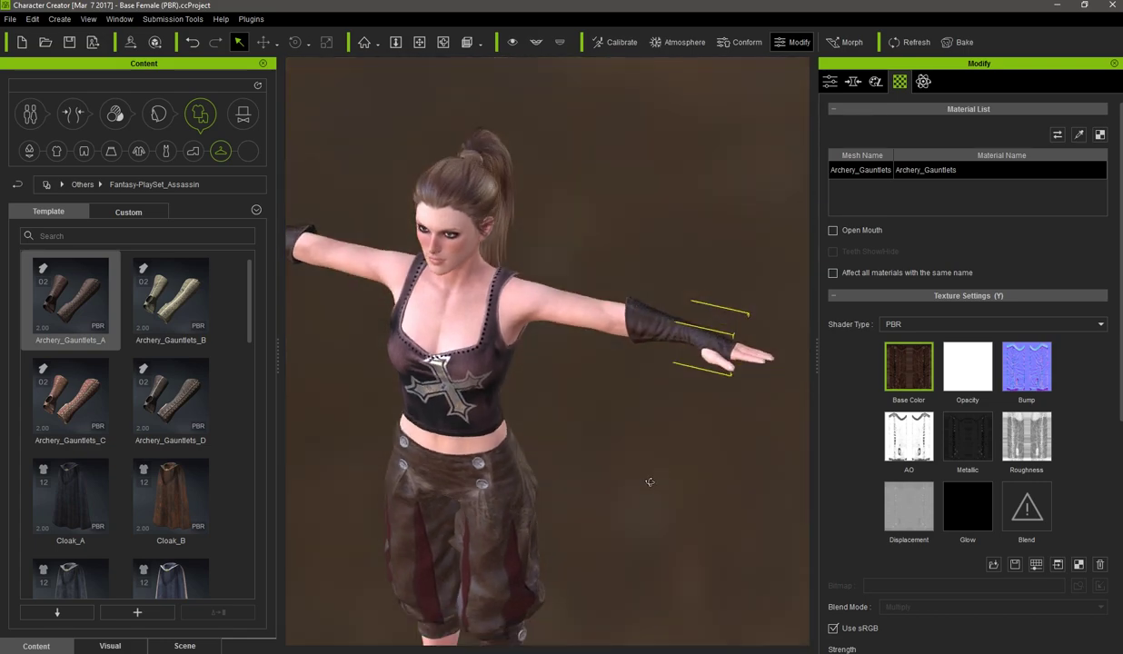
scroll(676, 443, up, 4)
scroll(676, 444, up, 3)
middle_drag(683, 386, 562, 463)
right_drag(562, 466, 559, 499)
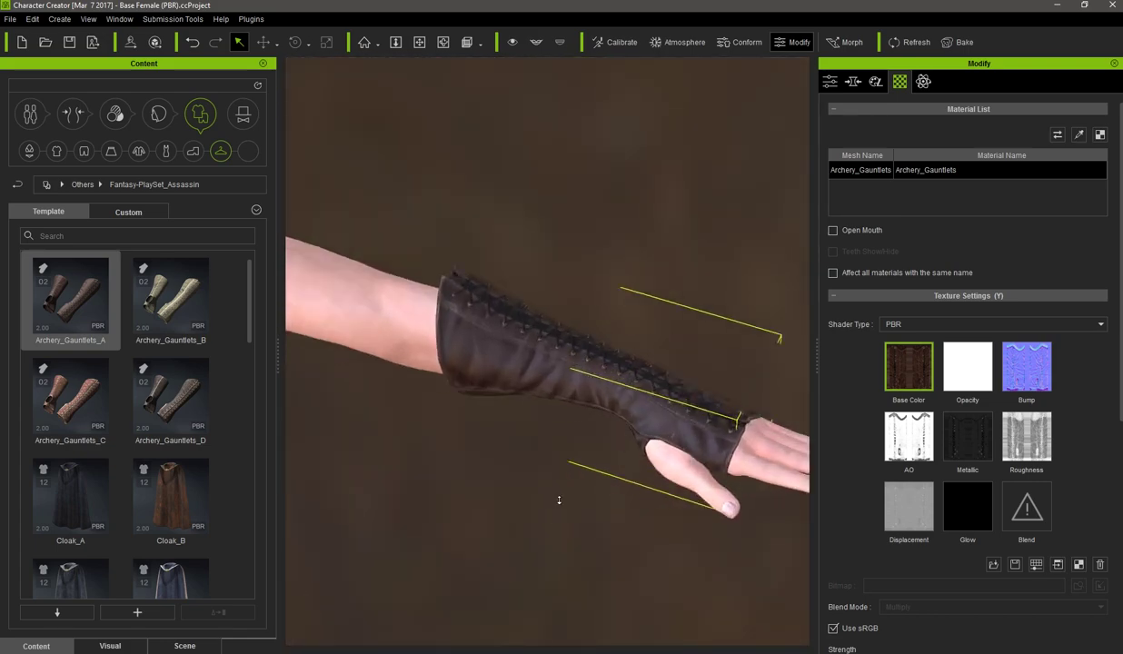
scroll(556, 497, up, 2)
middle_drag(550, 493, 497, 463)
key(e)
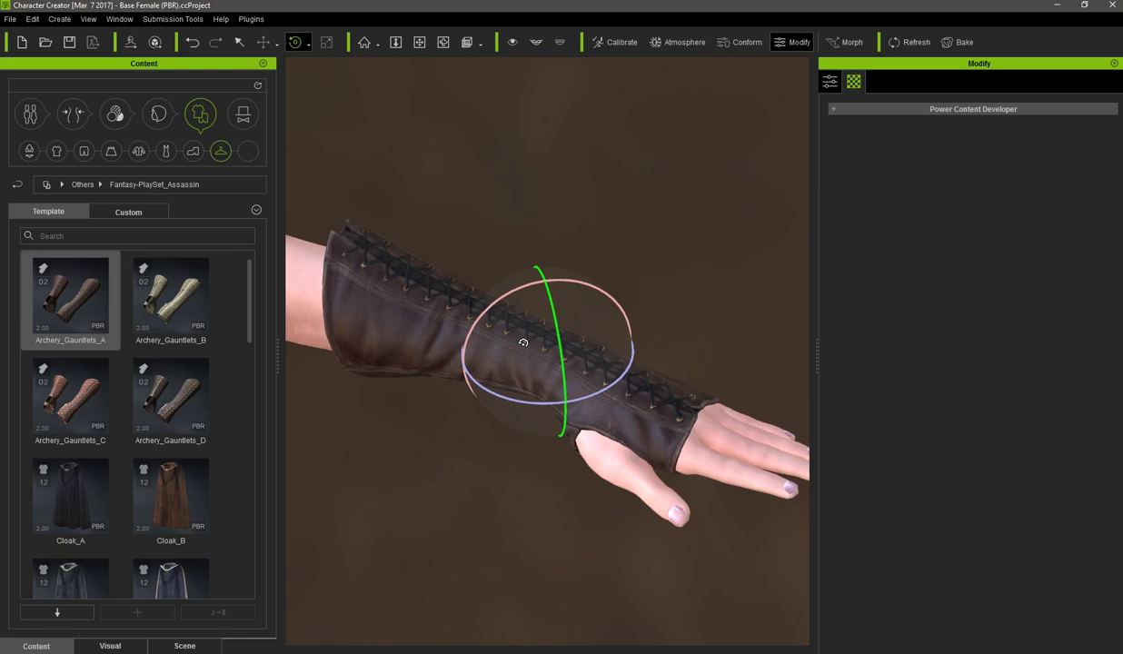
drag(522, 300, 521, 284)
click(575, 381)
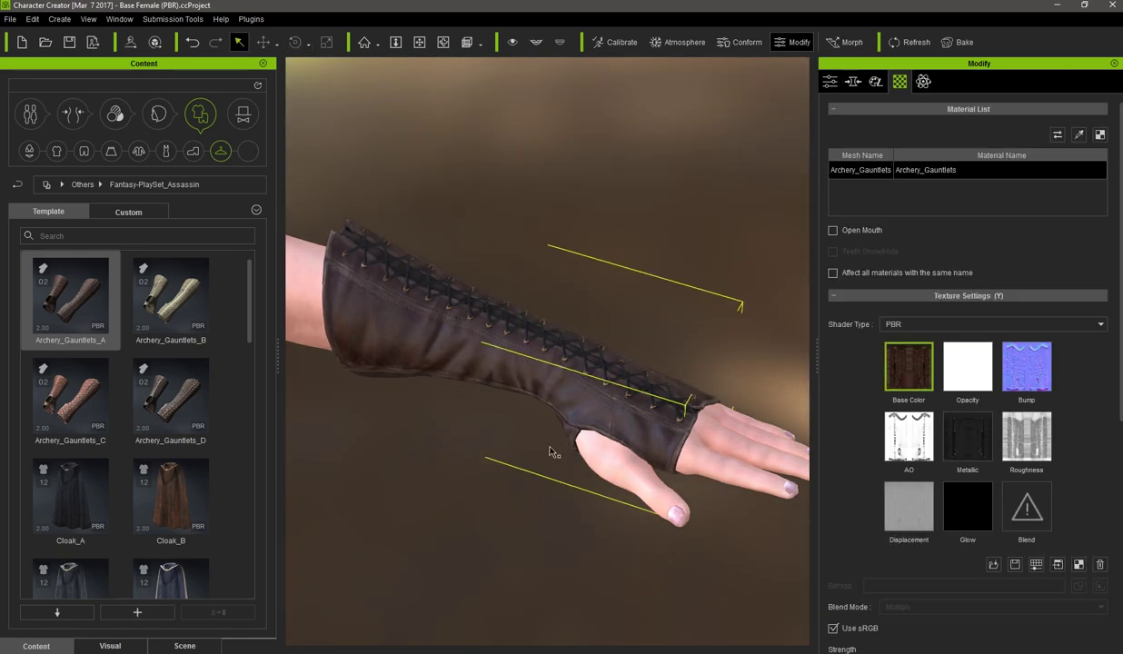
Dress the character in Corset_A and Warrior_Bra_E from the Fantasy Play Set-Assassin underwear
click(29, 151)
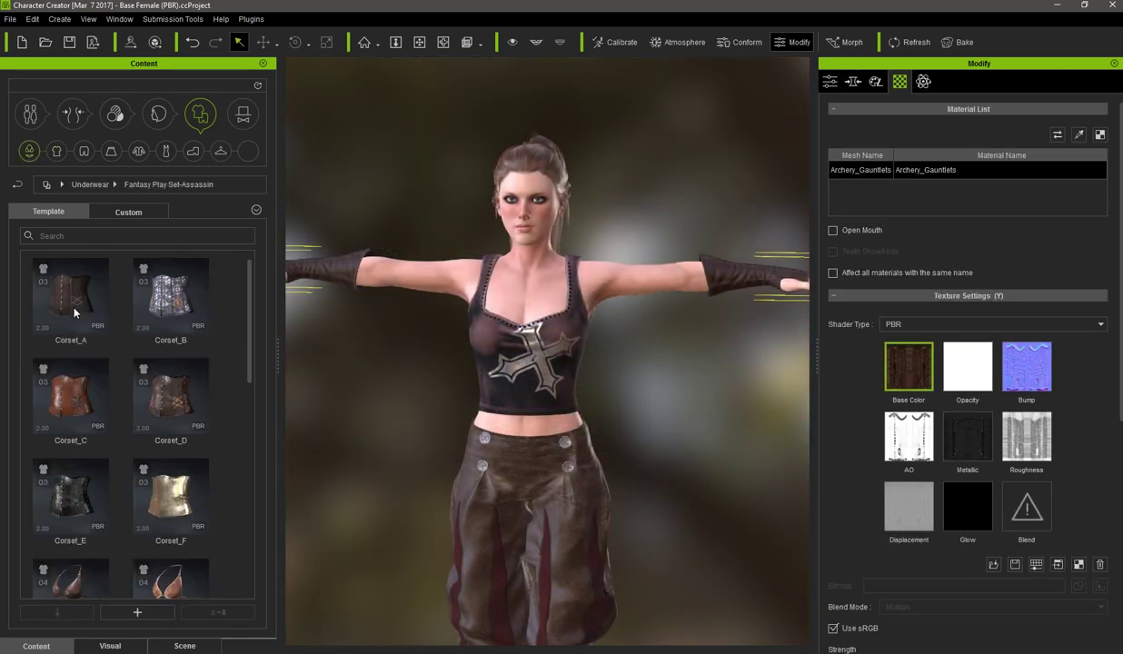
drag(75, 314, 435, 458)
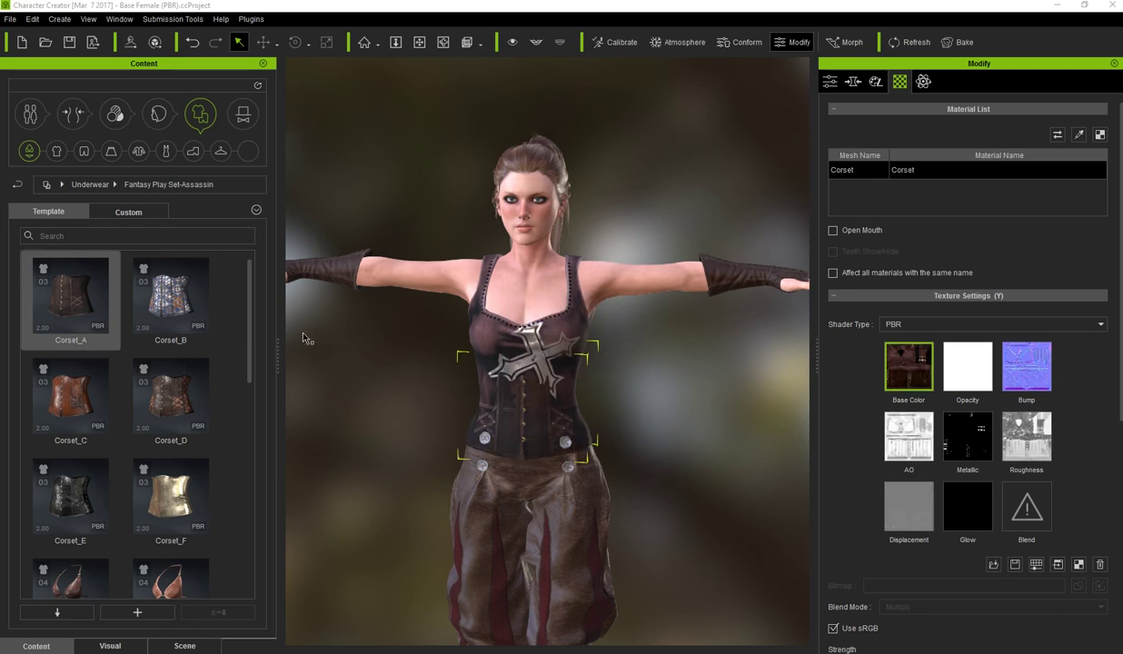
scroll(261, 419, down, 5)
double_click(70, 482)
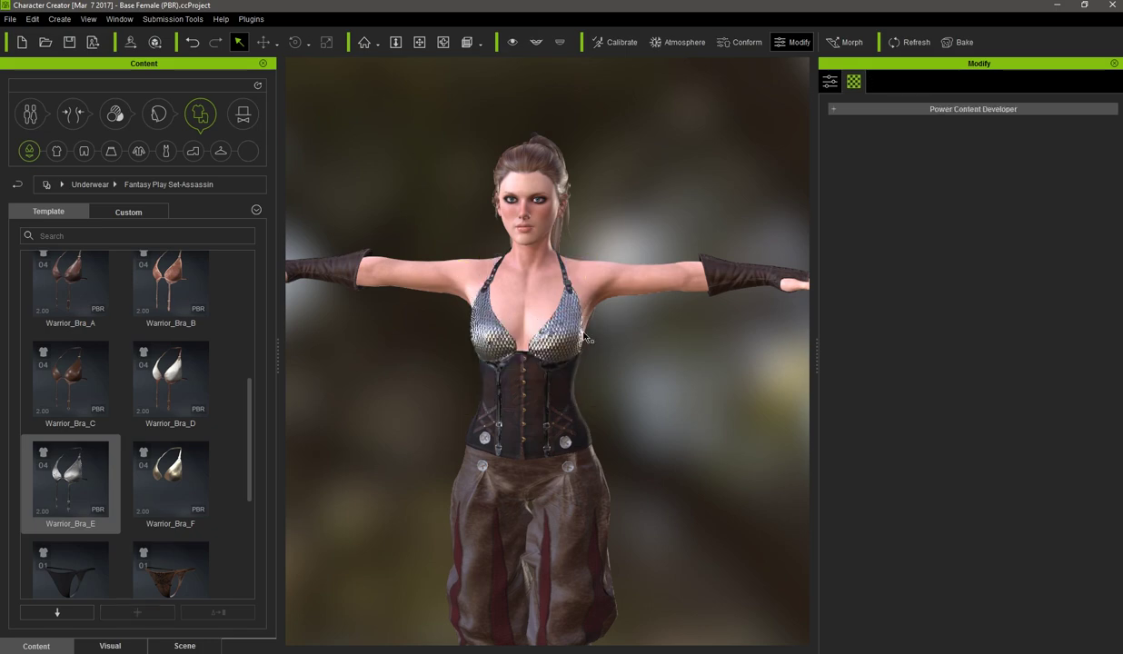
Select the Warrior_bra and examine its metallic scales from an angle while rotating the environment lighting
click(586, 338)
scroll(597, 380, up, 5)
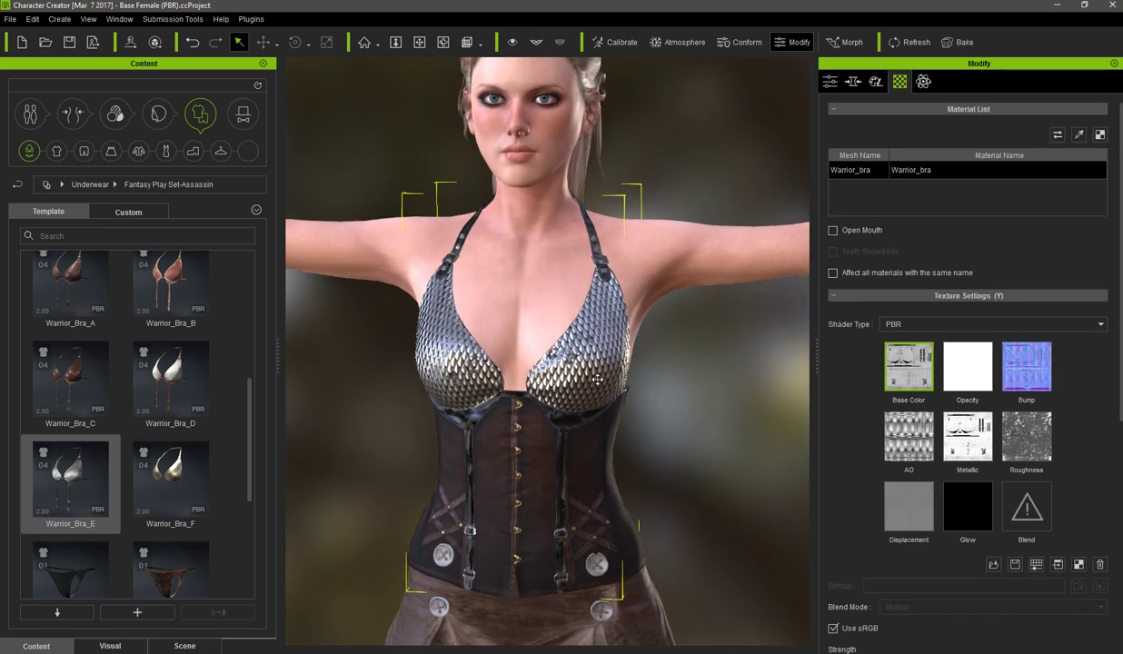
right_drag(597, 380, 536, 420)
scroll(504, 385, up, 3)
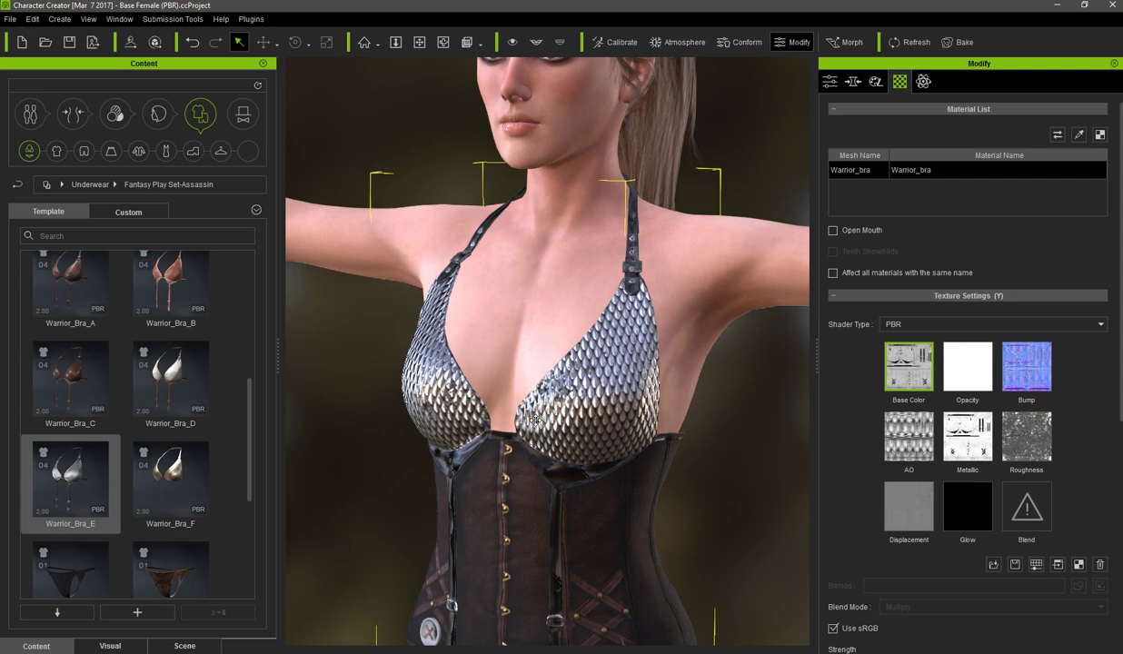
scroll(534, 420, down, 3)
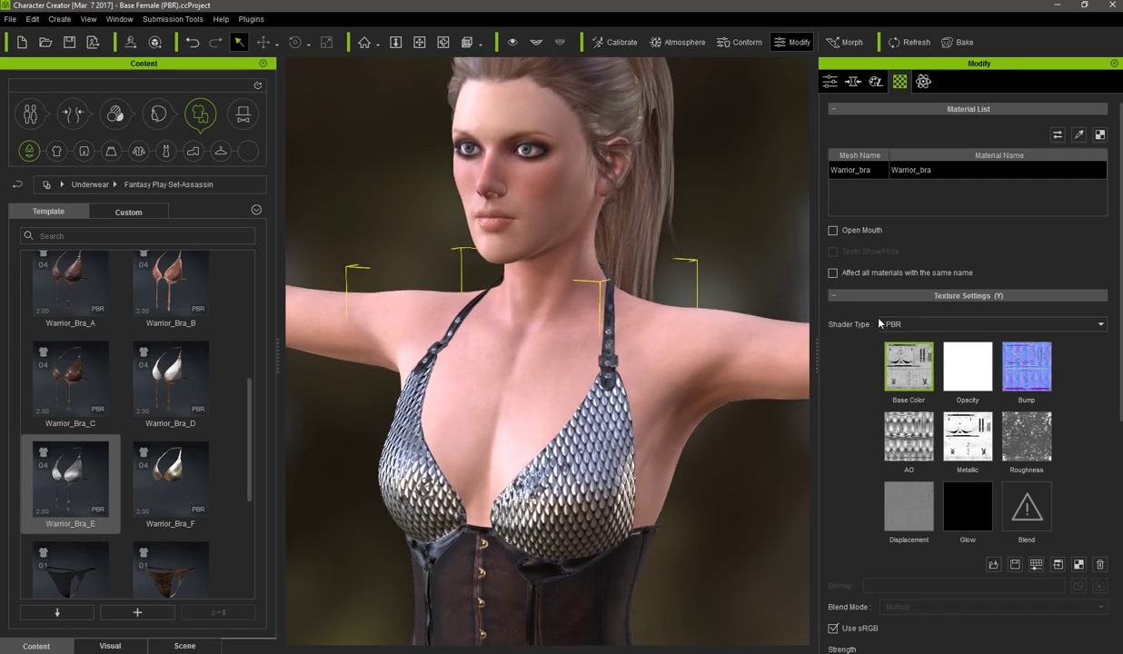
key(e)
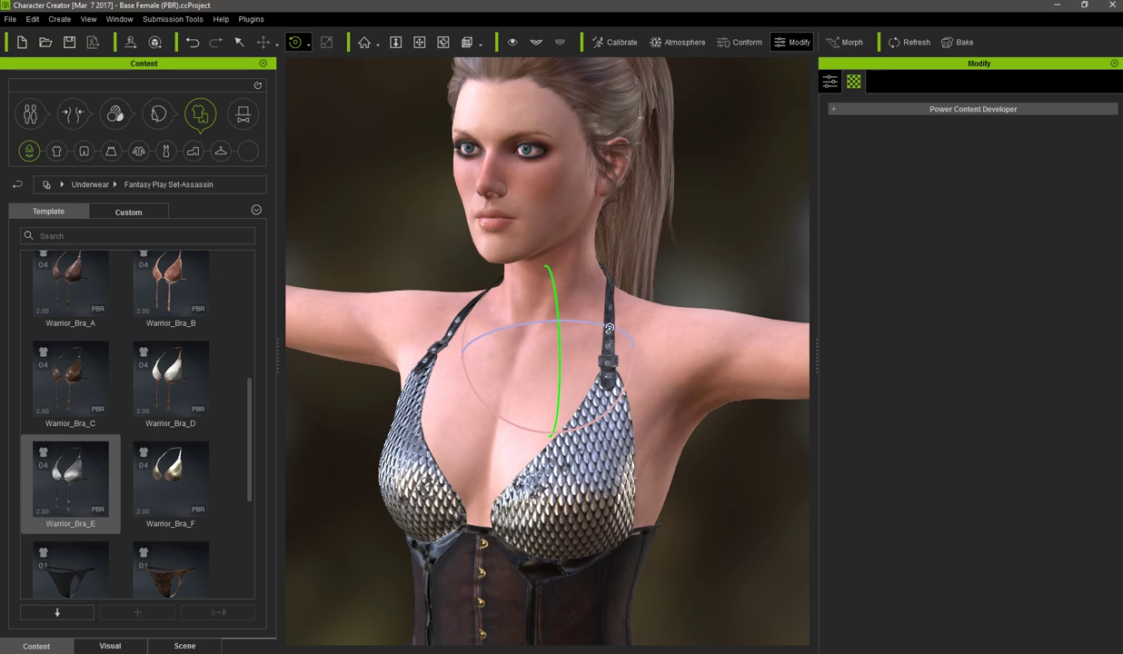
drag(609, 328, 681, 368)
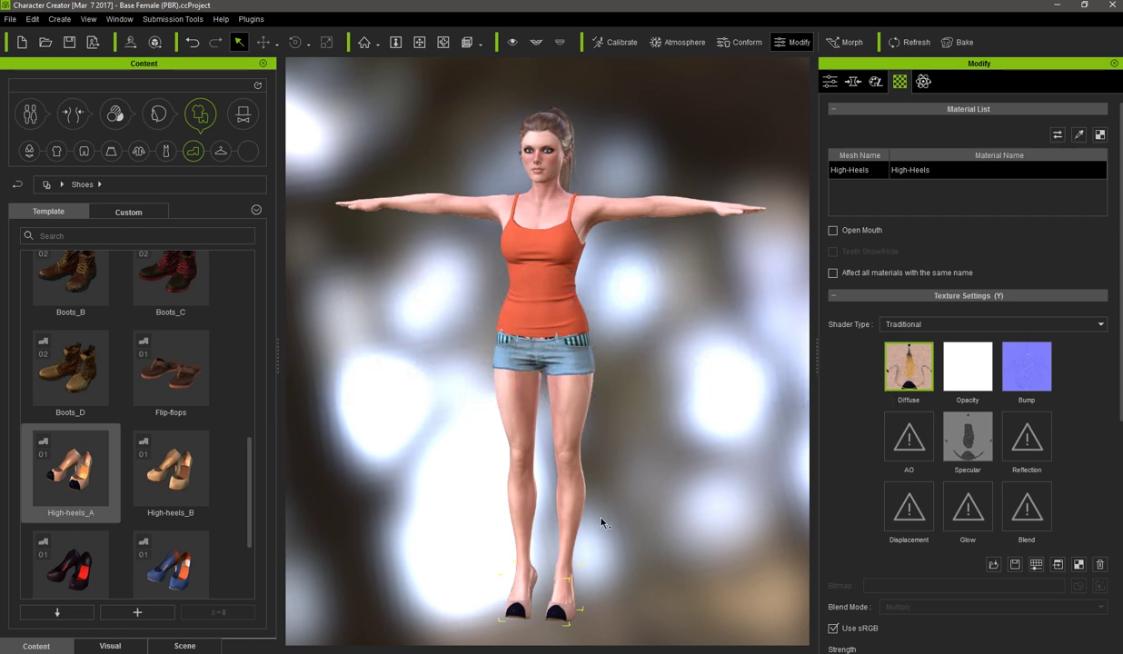
Change the shader type of the High-Heels material from Traditional to PBR
middle_drag(600, 521, 614, 371)
scroll(596, 402, up, 6)
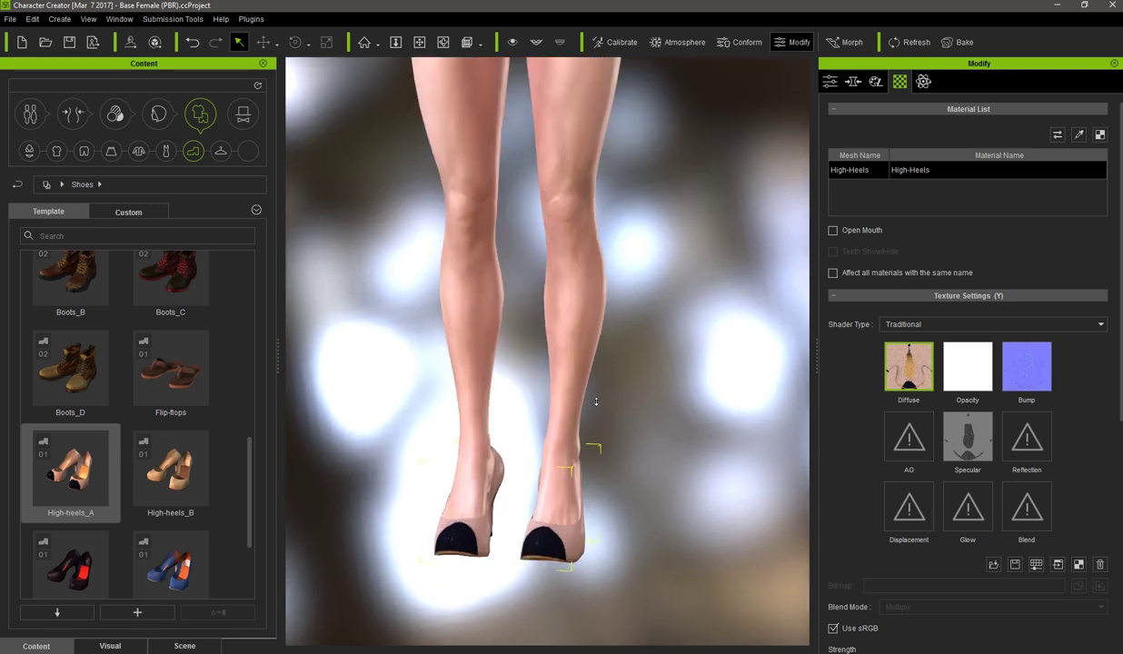
right_drag(598, 415, 508, 447)
scroll(542, 451, up, 3)
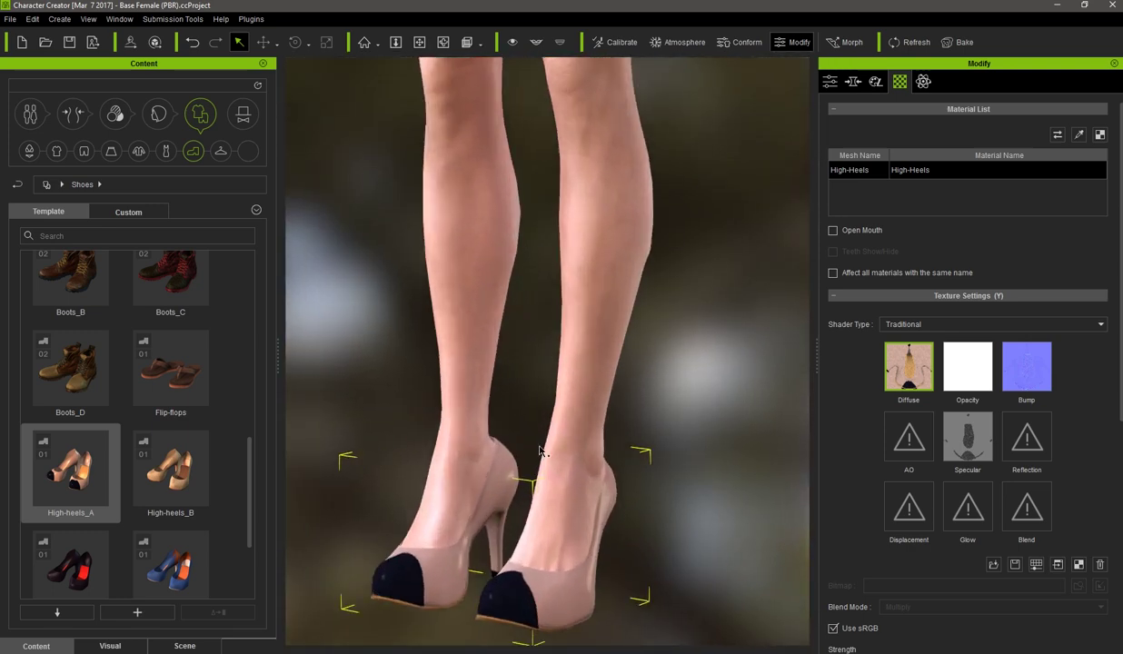
middle_drag(543, 450, 576, 403)
right_drag(576, 402, 615, 418)
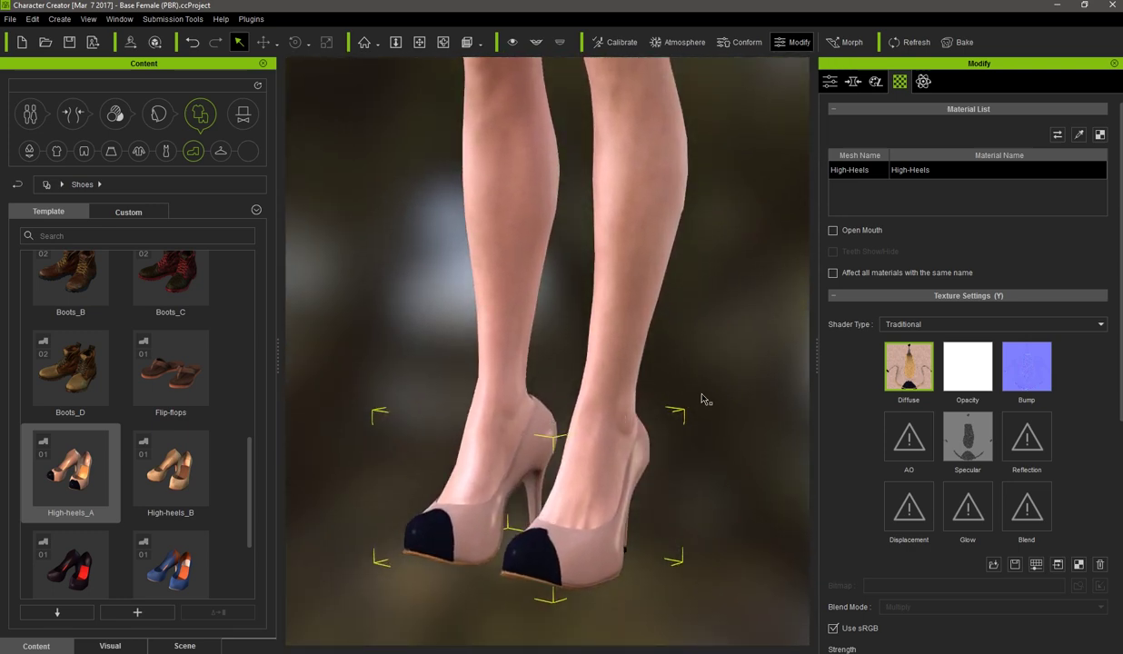
click(892, 328)
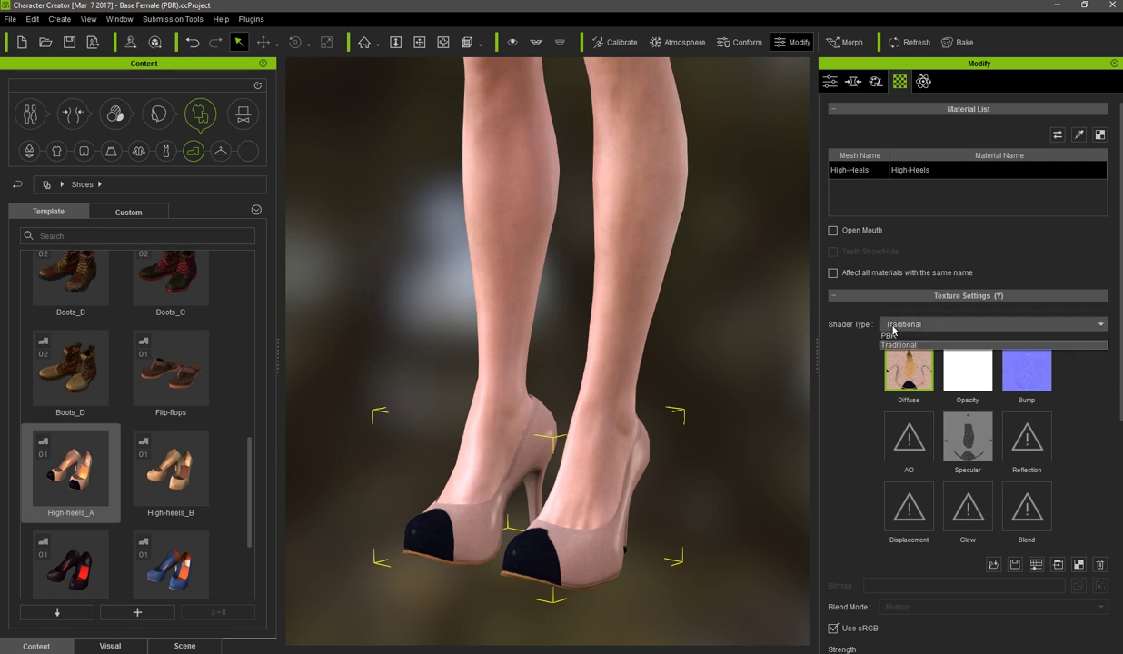
click(893, 336)
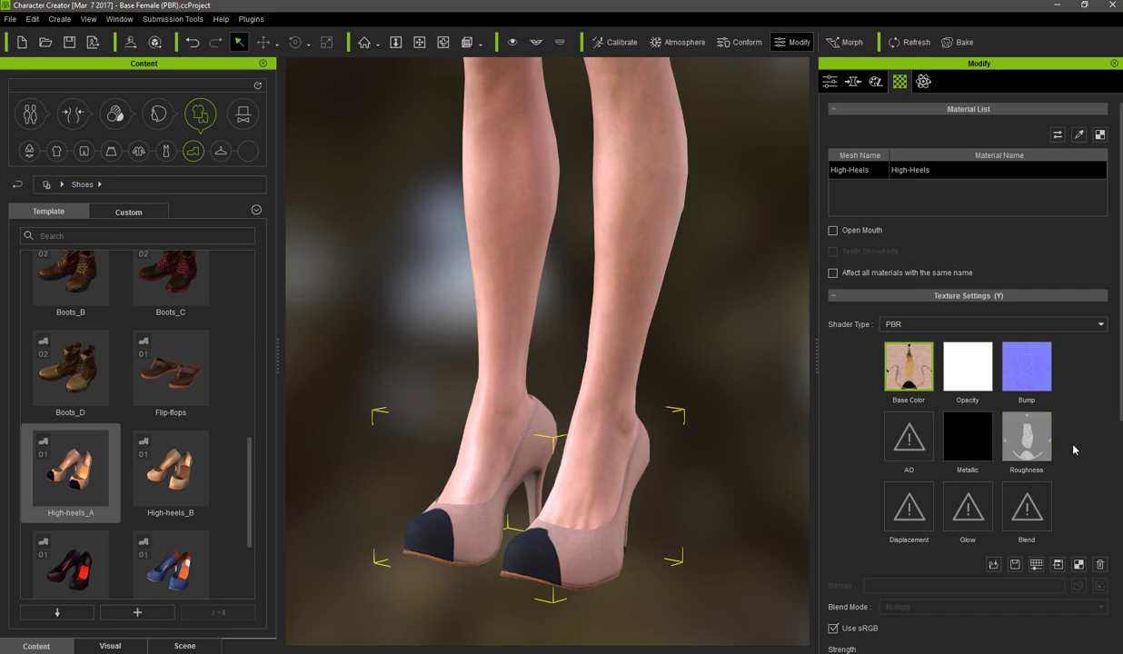
Open the color adjustment for the high heels' Metallic map and set its brightness to 21
click(981, 449)
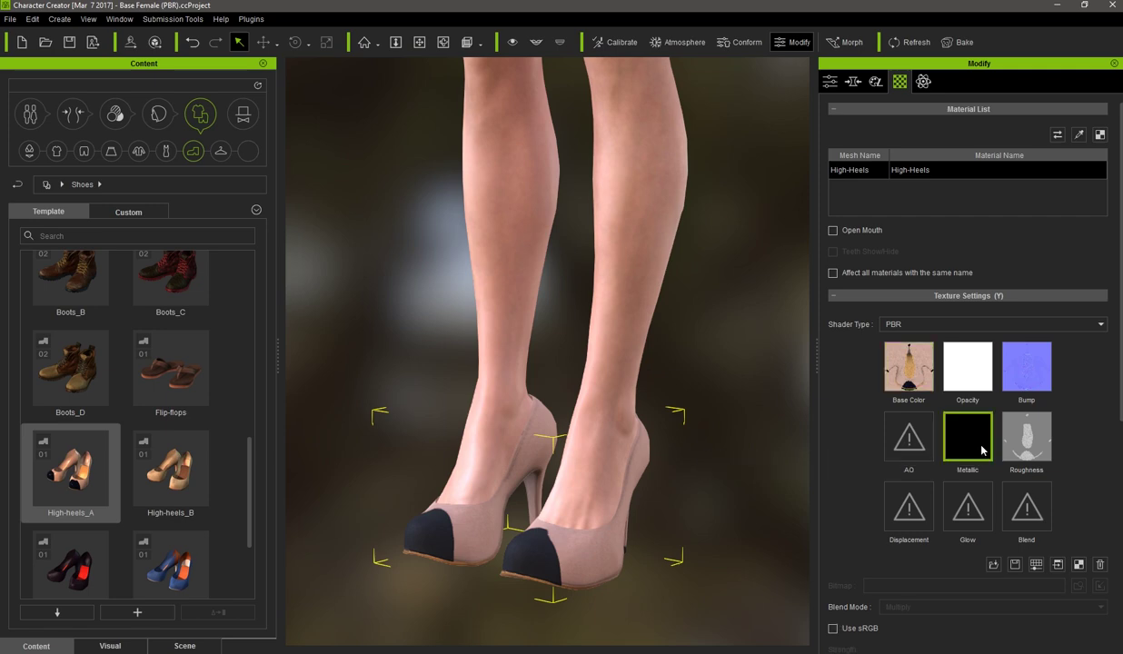
click(1037, 566)
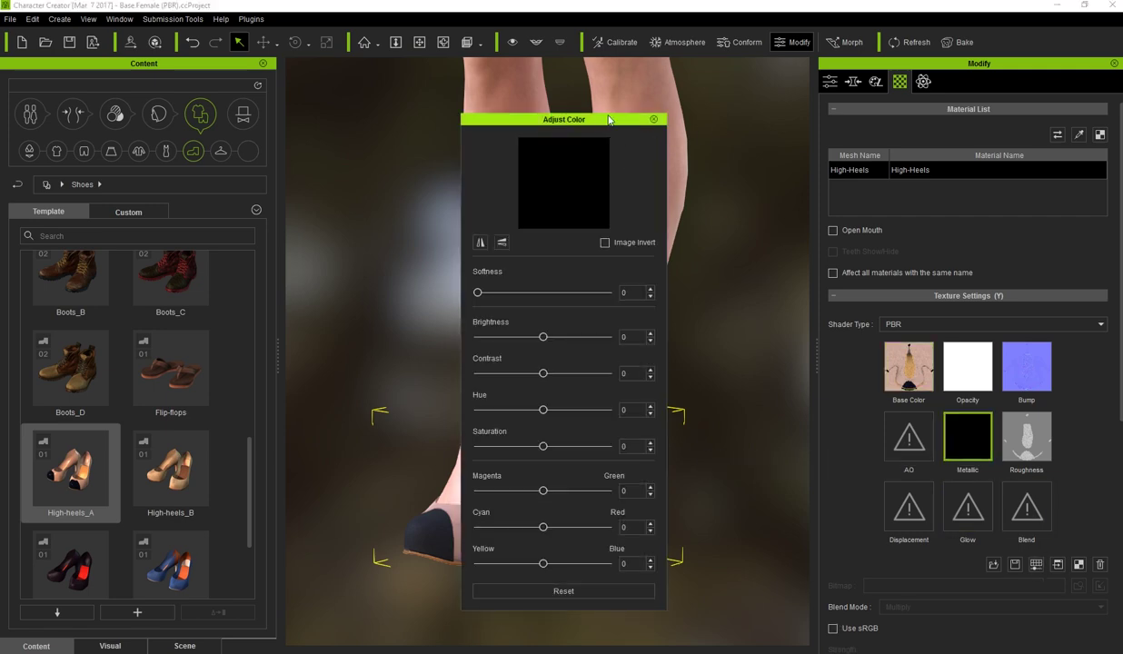
drag(596, 121, 901, 120)
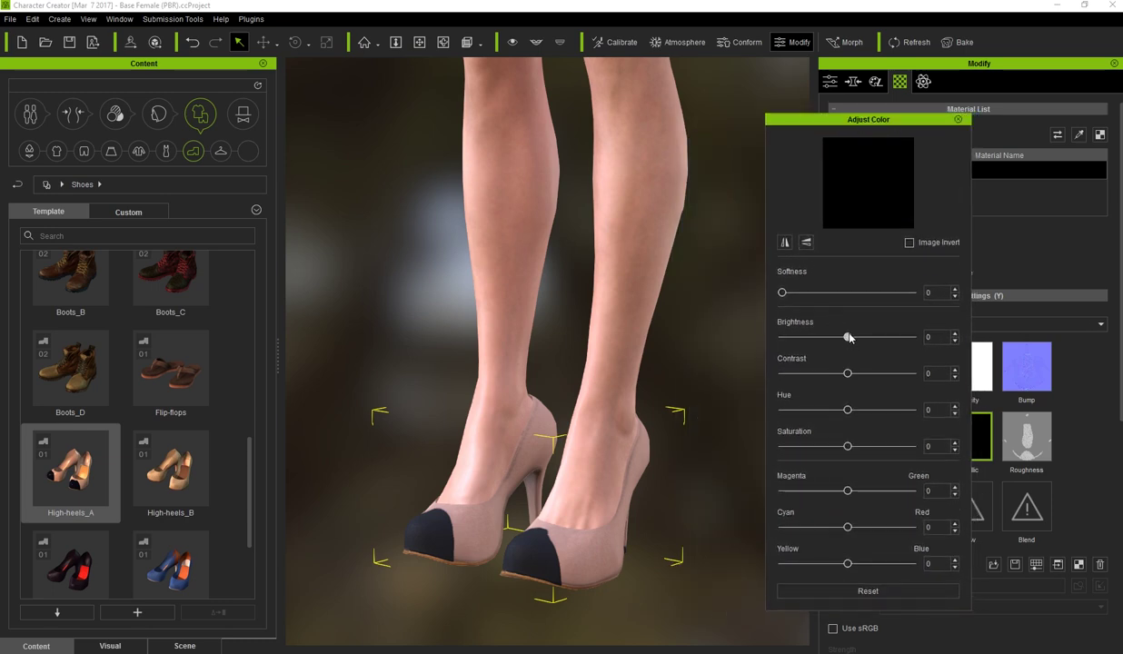
drag(848, 337, 860, 338)
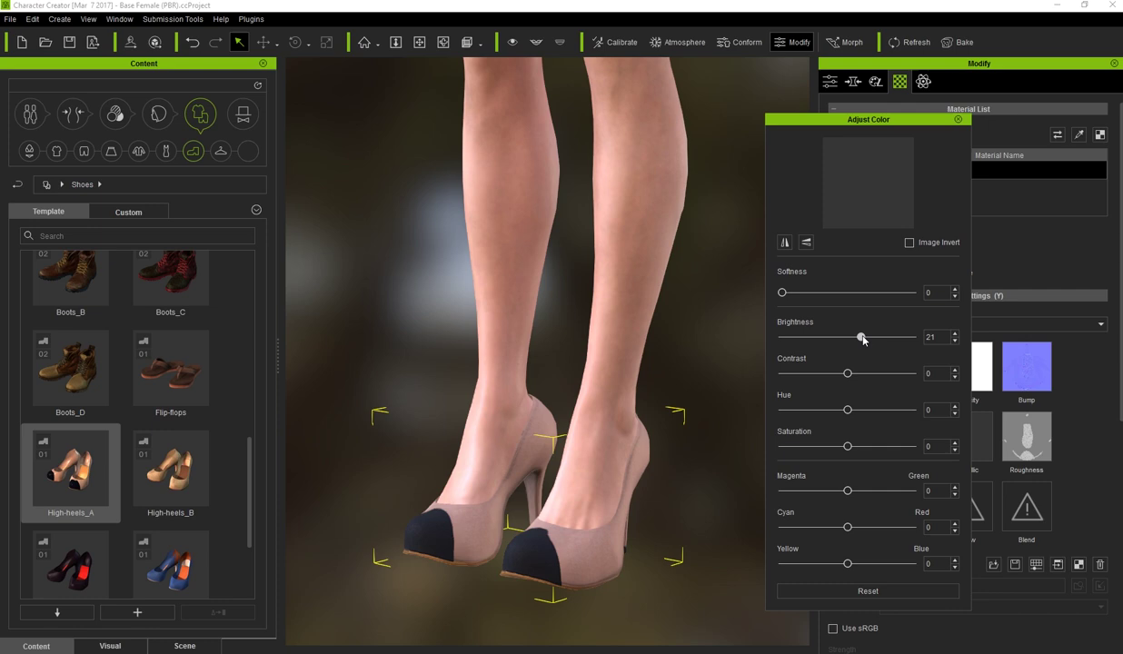
right_drag(636, 498, 589, 543)
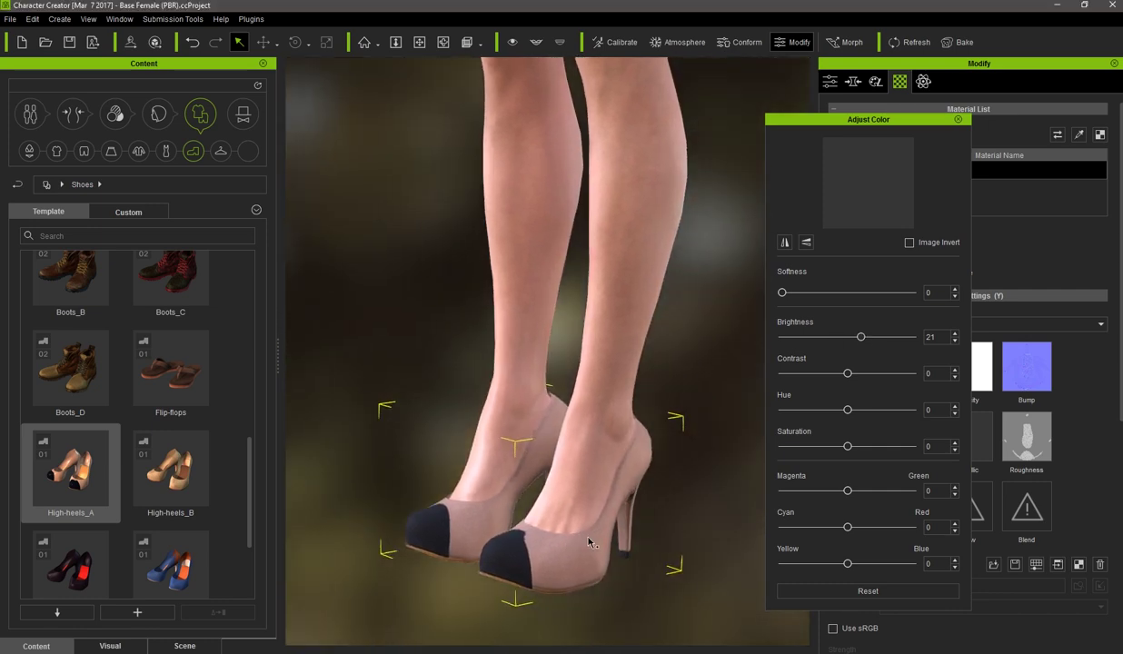
Raise the brightness of the high heels' Metallic map to 41 and finally 67, checking the metallic sheen up close
click(1000, 425)
drag(844, 341, 874, 342)
click(971, 433)
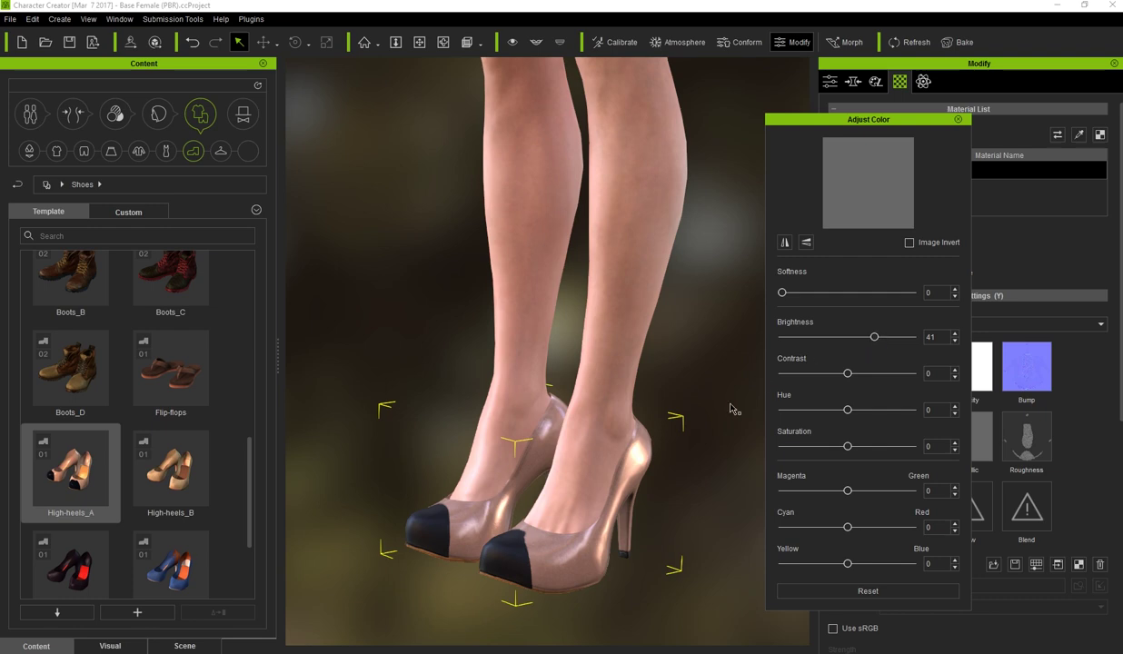
scroll(653, 516, up, 5)
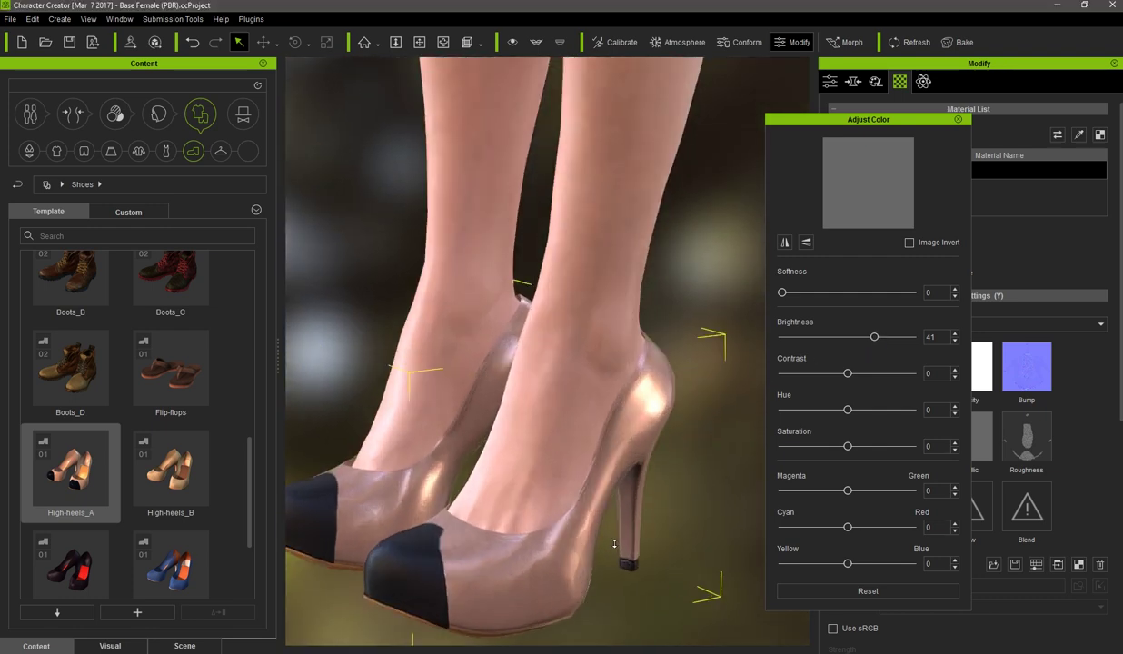
middle_drag(629, 512, 627, 543)
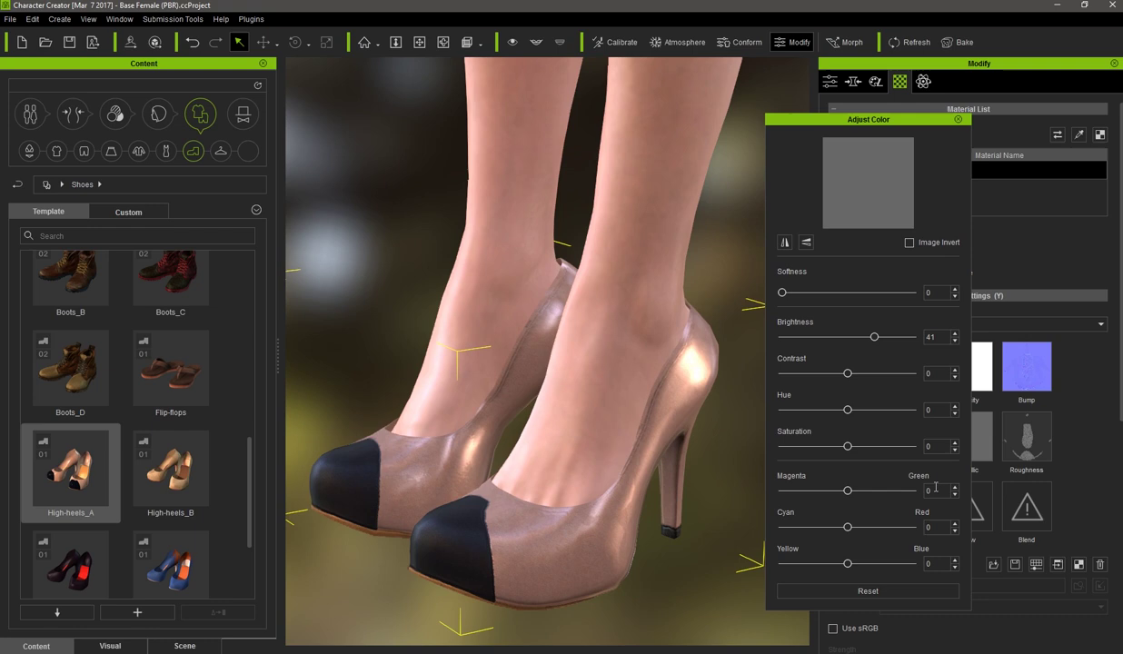
drag(878, 342, 887, 340)
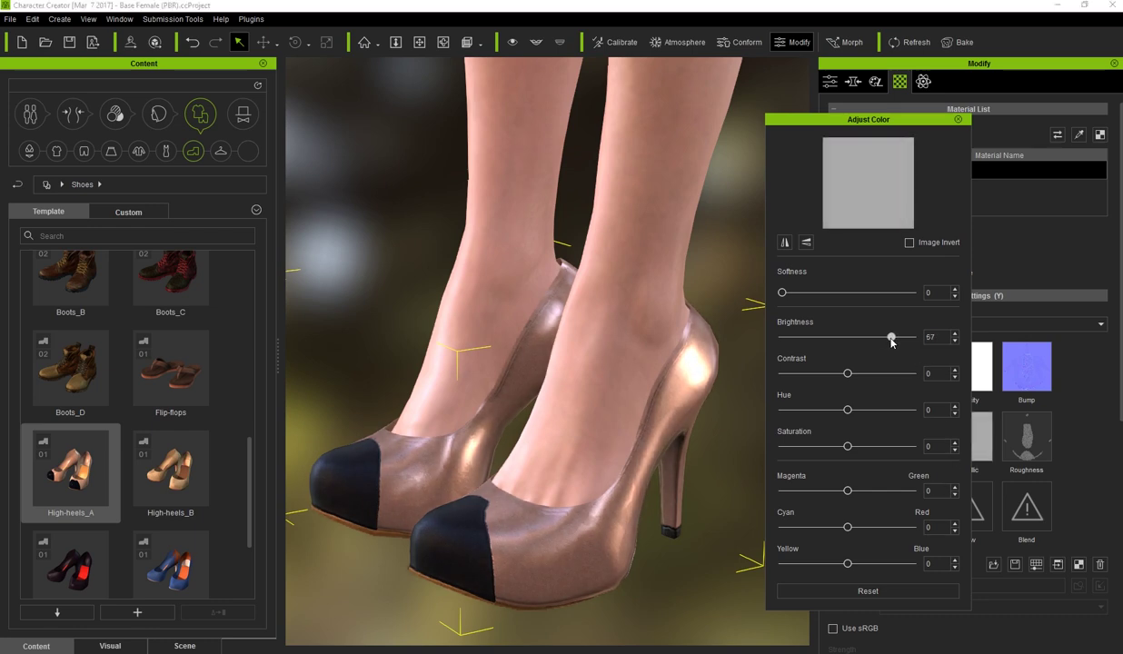
Lower the brightness of the high heels' Roughness map to -31 and inspect the shoes from another angle
click(1027, 439)
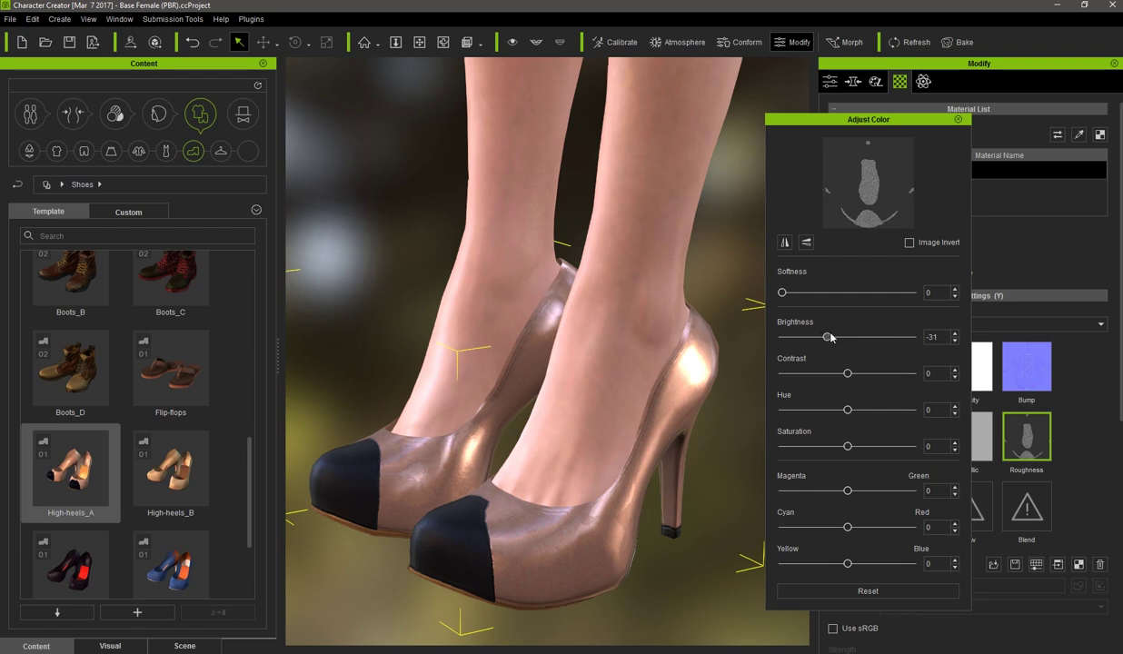
drag(831, 338, 831, 339)
right_drag(705, 429, 677, 418)
Apply the non-PBR Base Female skin to the character
key(l)
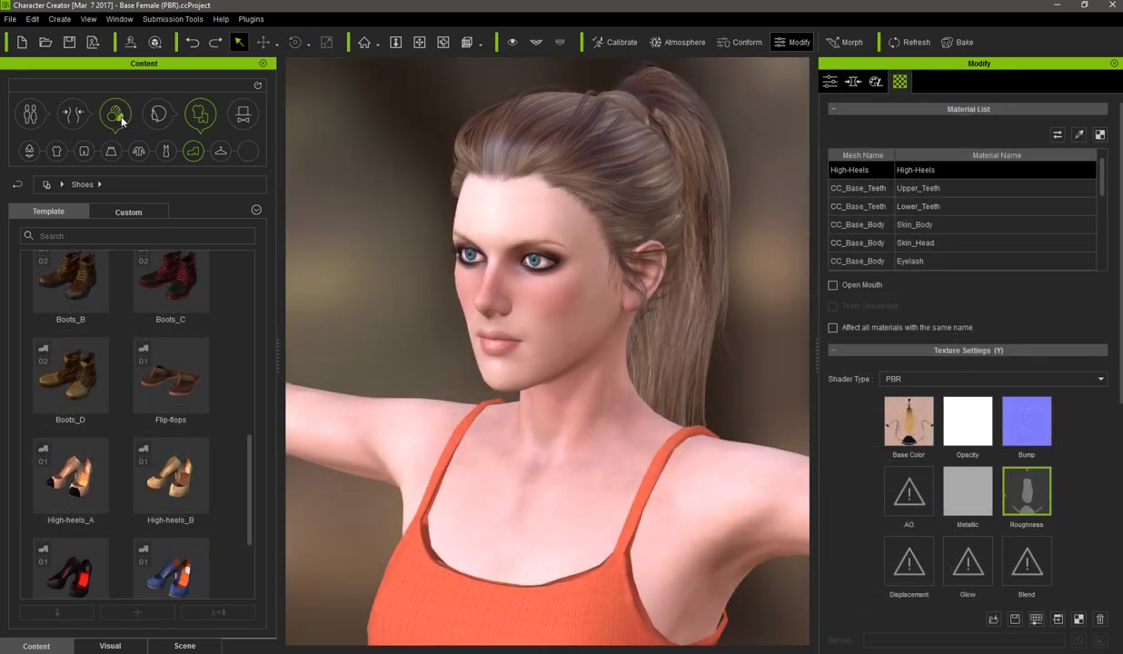
click(116, 113)
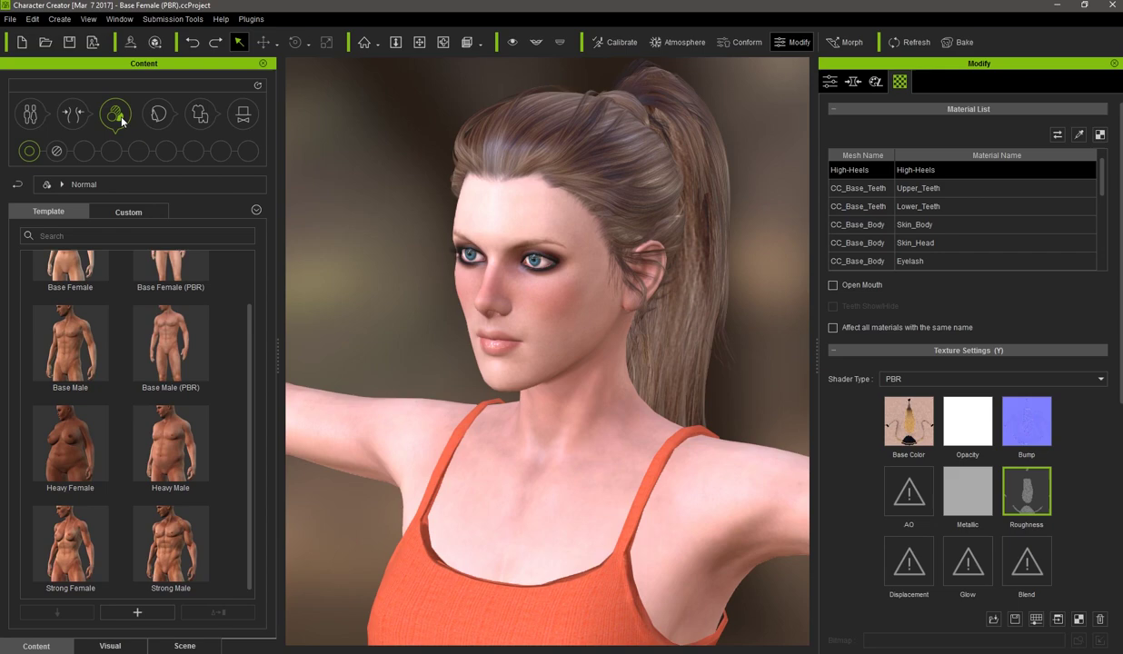
drag(248, 313, 252, 236)
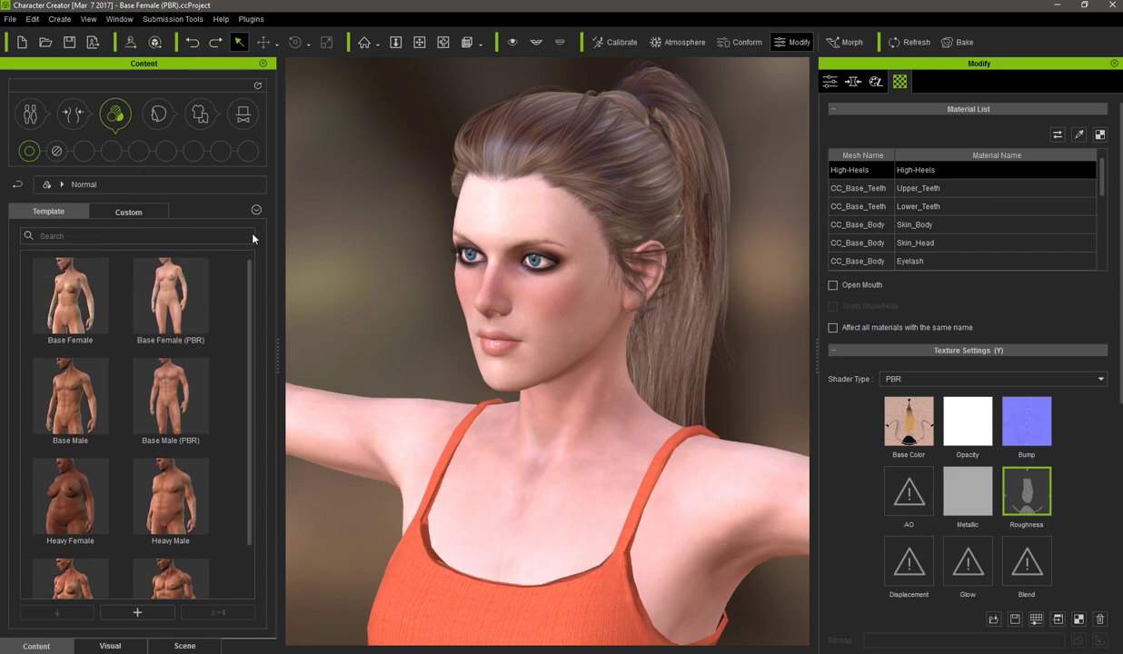
drag(77, 314, 633, 350)
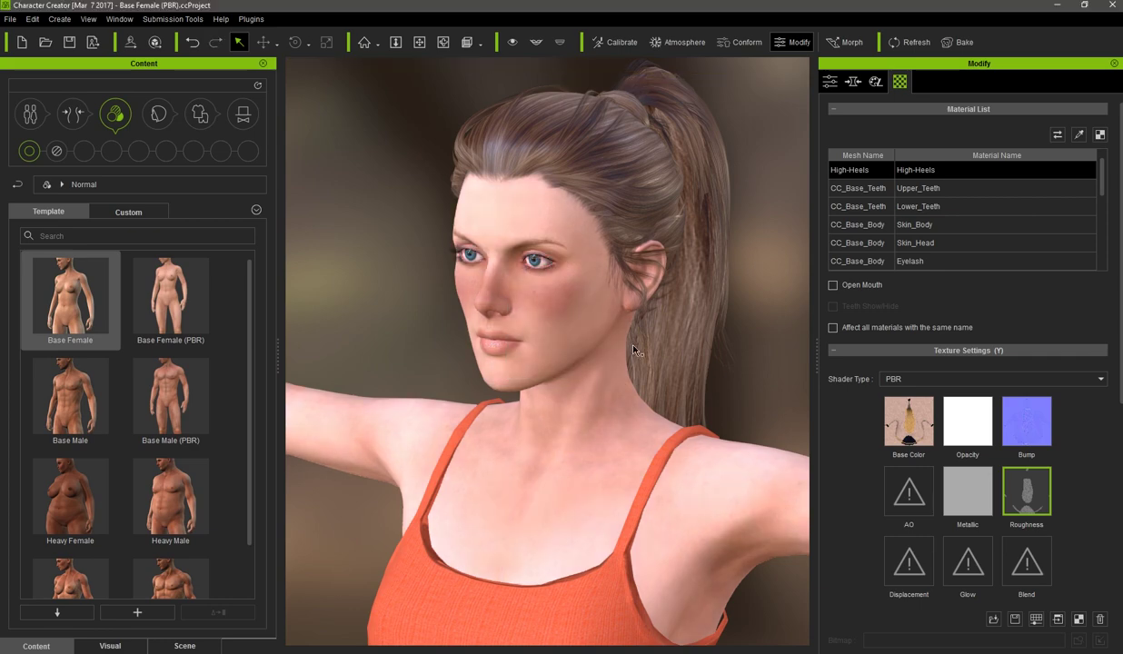
Select the Skin_Body and Skin_Head materials together and change their shader type from Traditional to PBR
click(913, 225)
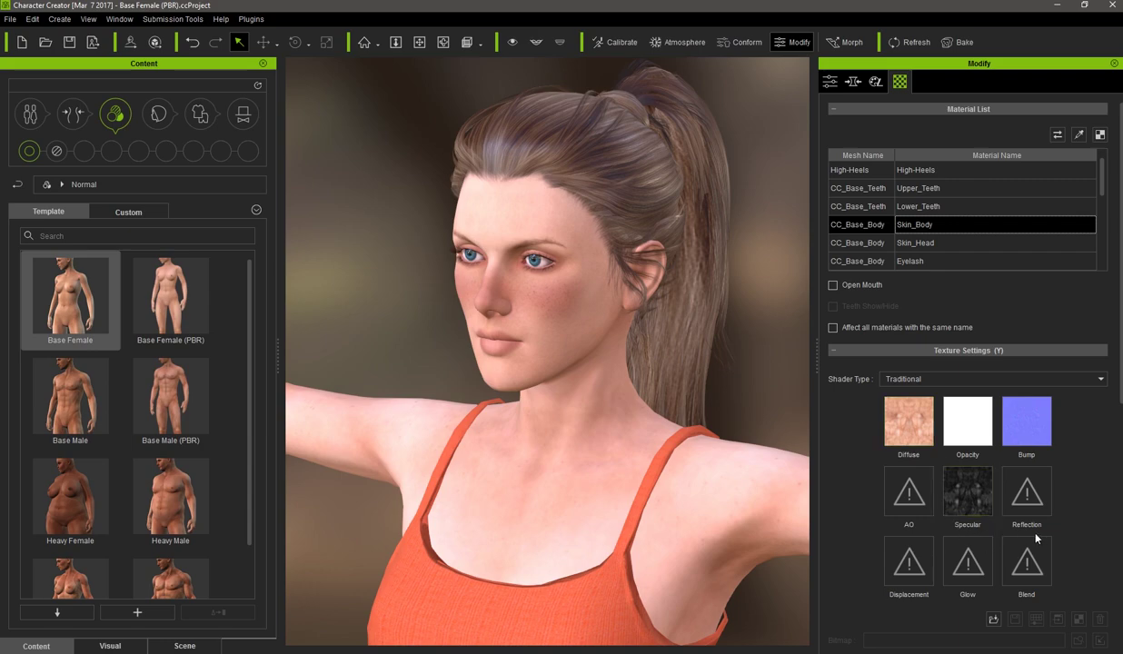
click(900, 242)
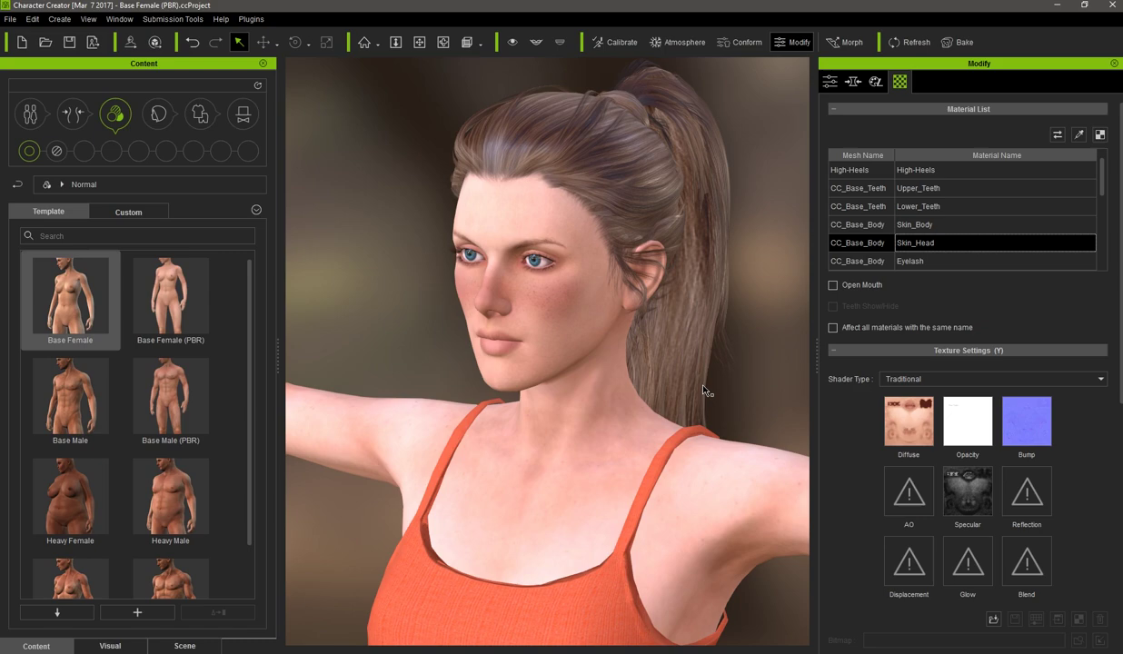
click(894, 222)
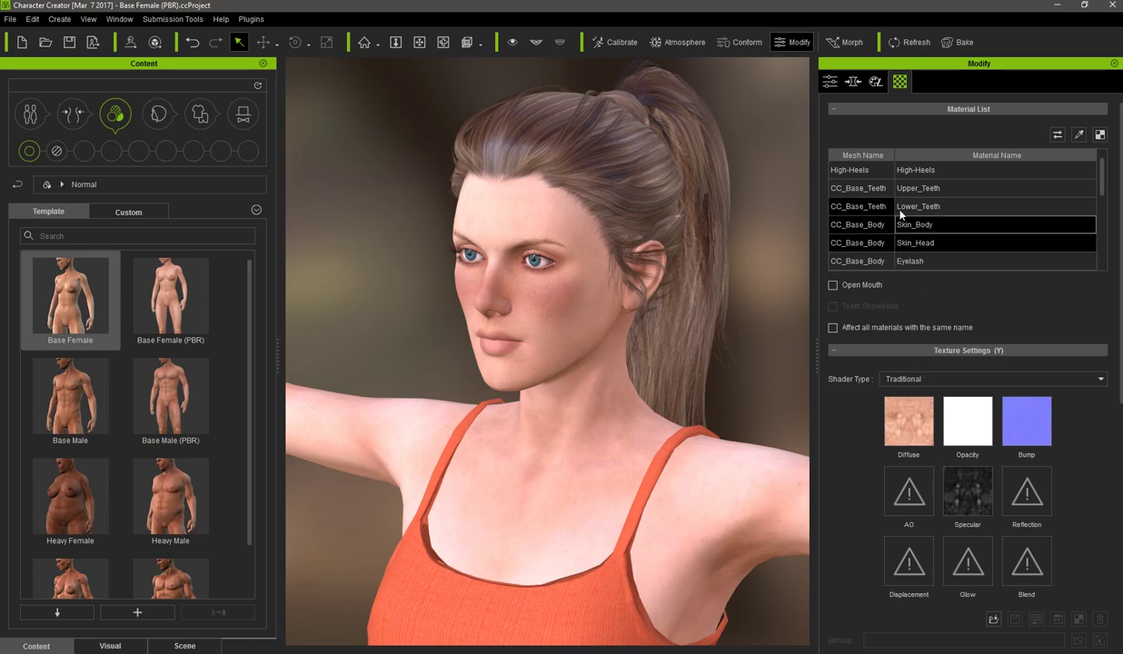
ctrl+click(948, 244)
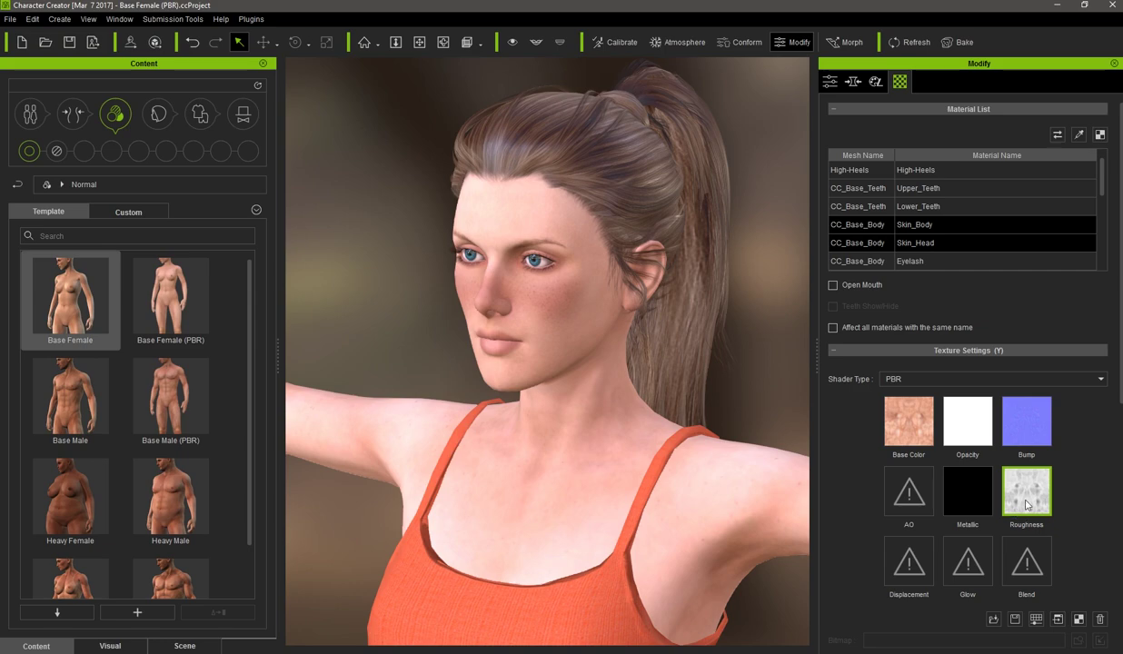
Adjust the brightness of the skin's Roughness map to -63 and finally -56, checking the shine on the face
click(1038, 619)
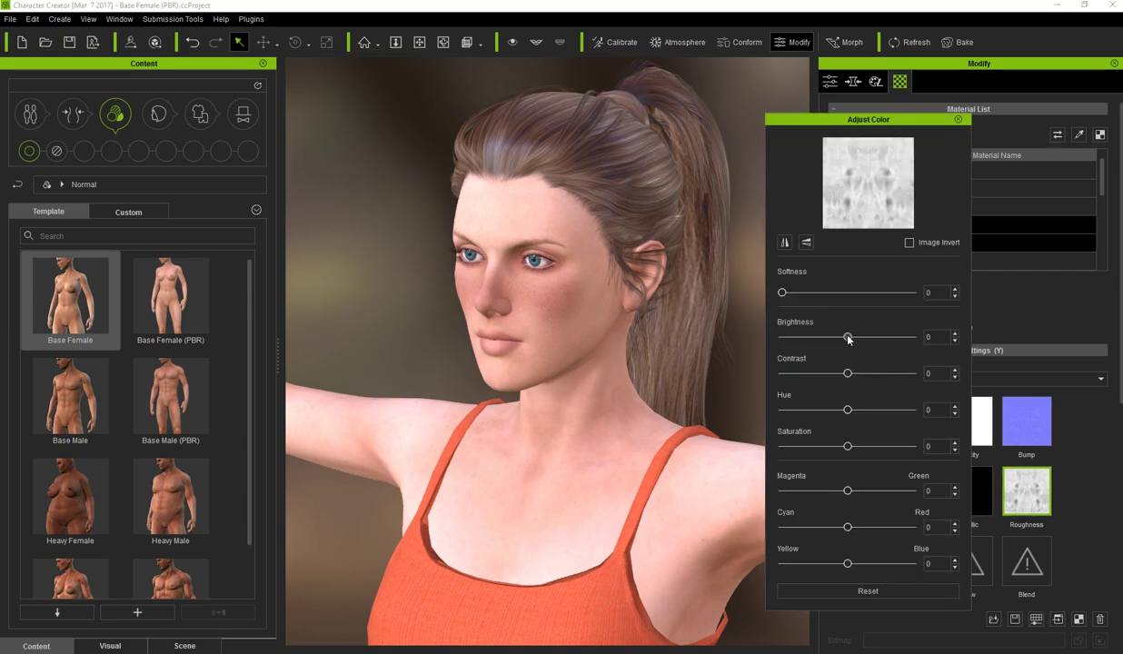
drag(848, 337, 806, 339)
mouse_move(626, 379)
right_down()
mouse_move(610, 349)
mouse_move(632, 364)
right_up()
scroll(610, 349, up, 4)
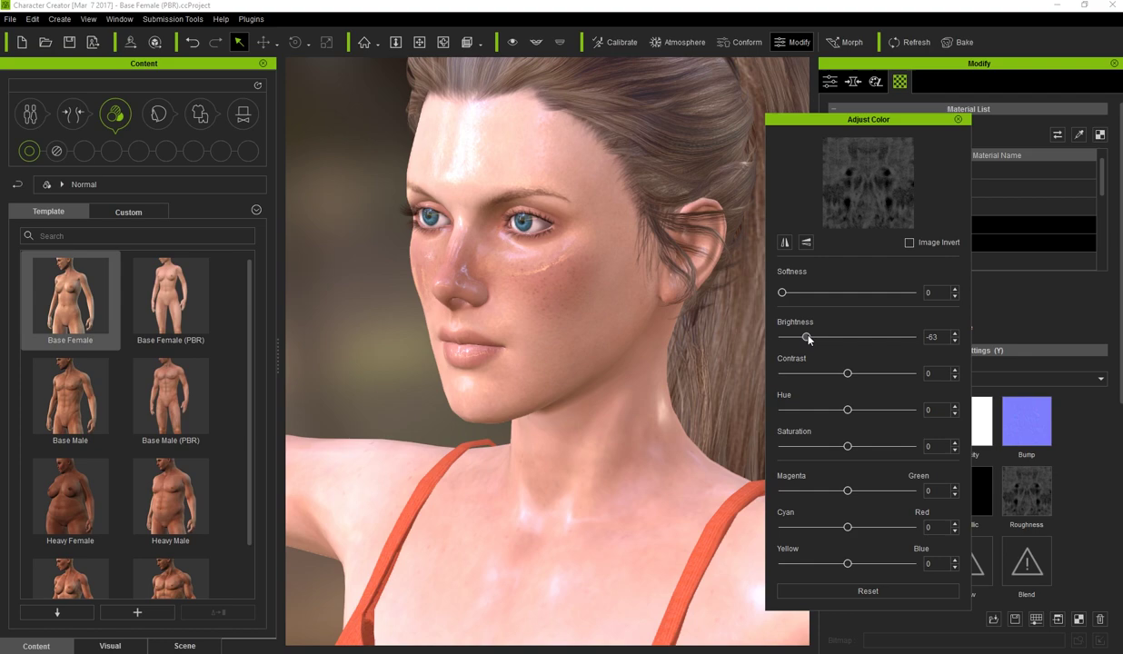
drag(806, 337, 813, 342)
scroll(629, 368, down, 2)
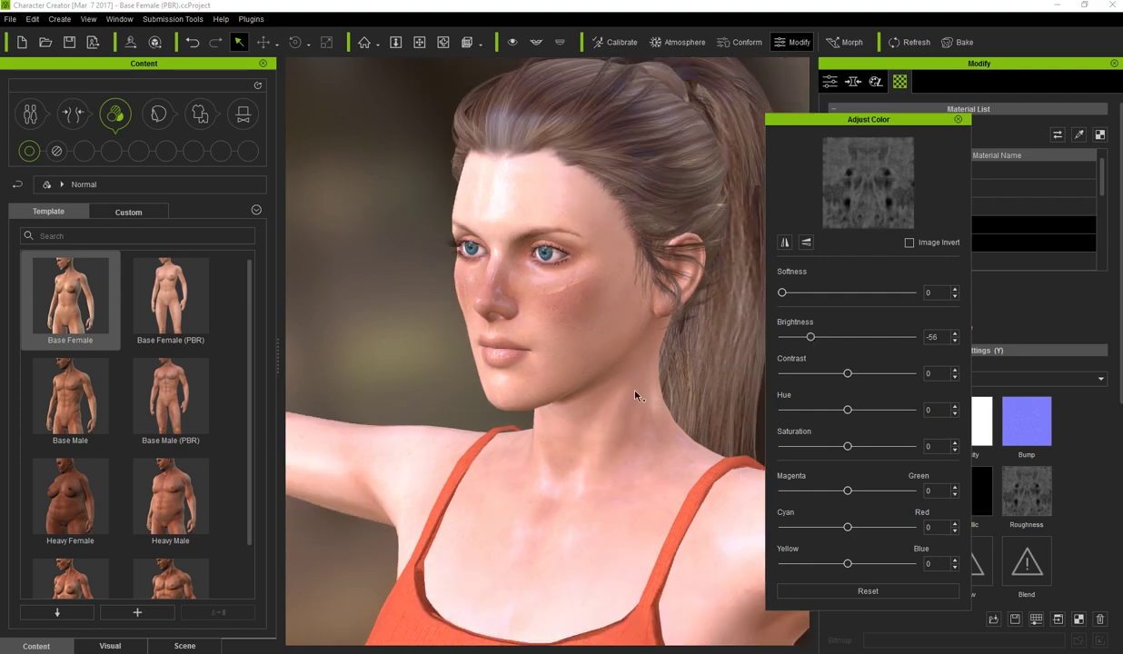
Rotate the environment lighting to examine the skin's shine, and fine-tune the brightness of its Roughness map
key(e)
drag(588, 343, 627, 369)
key(q)
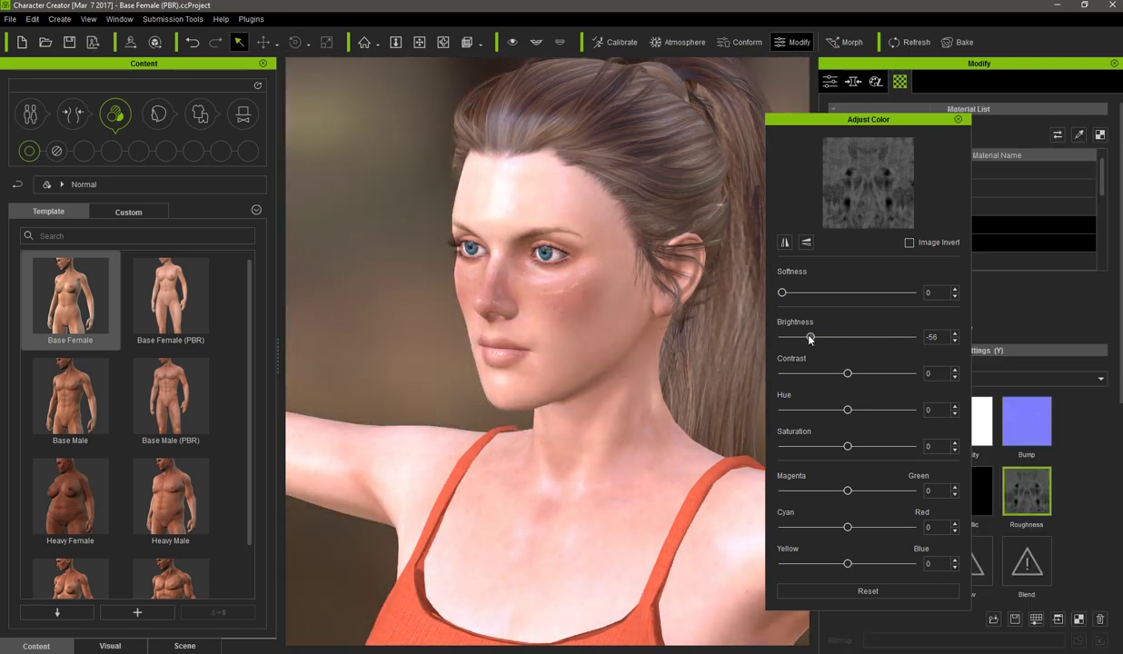
drag(810, 339, 812, 344)
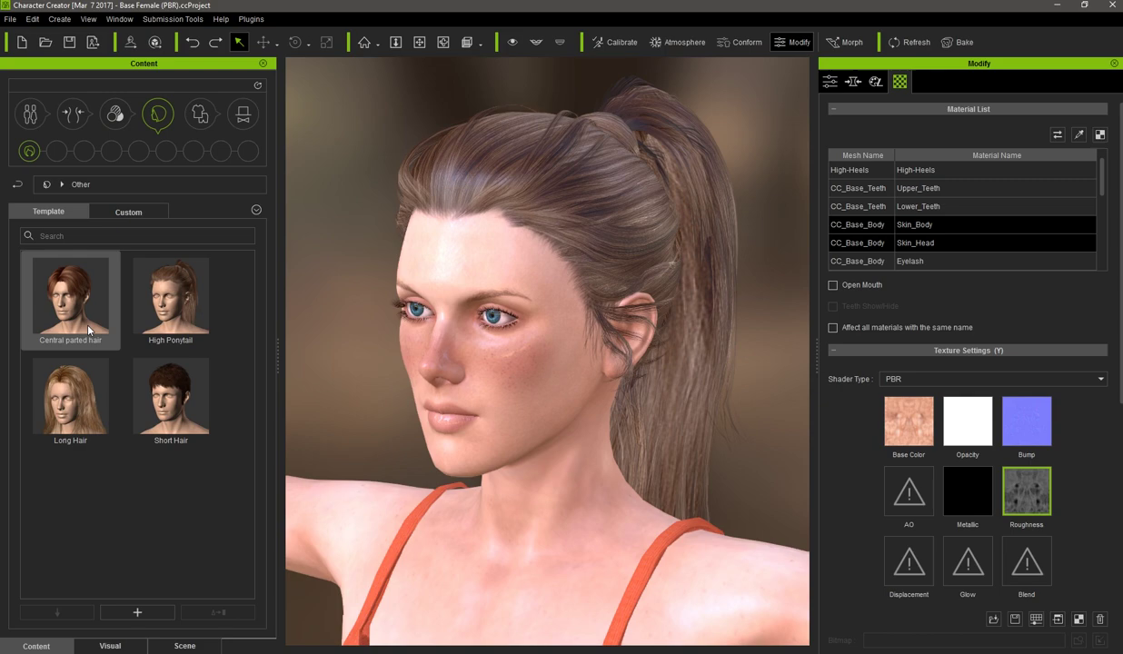
Apply the Central parted hair and change its ManHair material from Traditional to PBR
drag(88, 331, 517, 346)
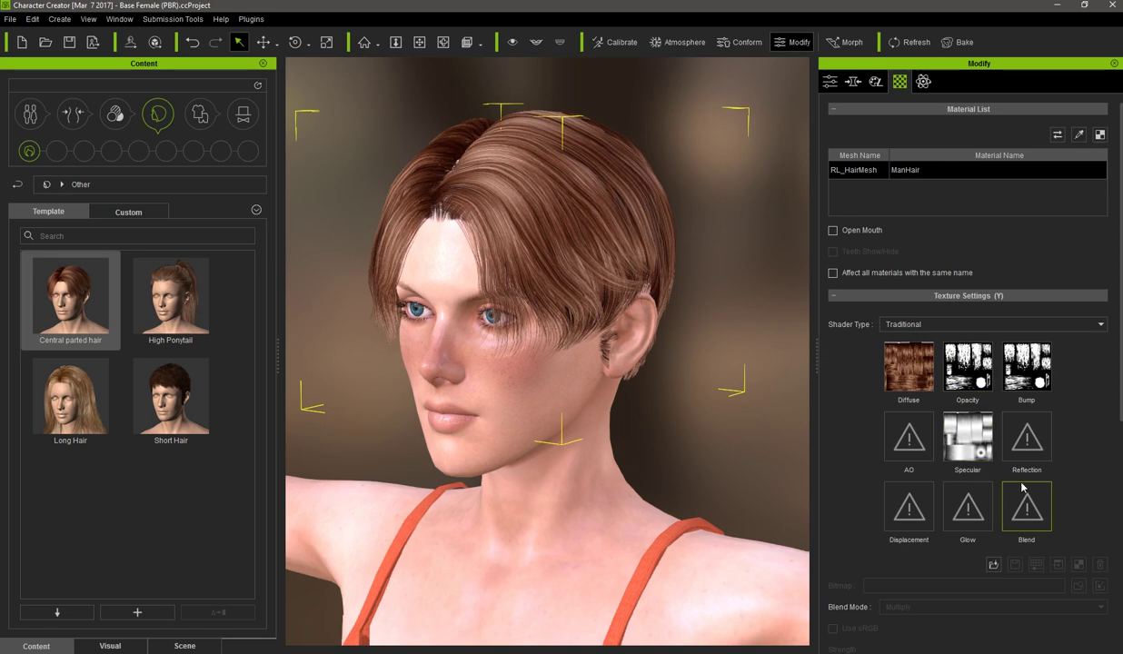
click(934, 329)
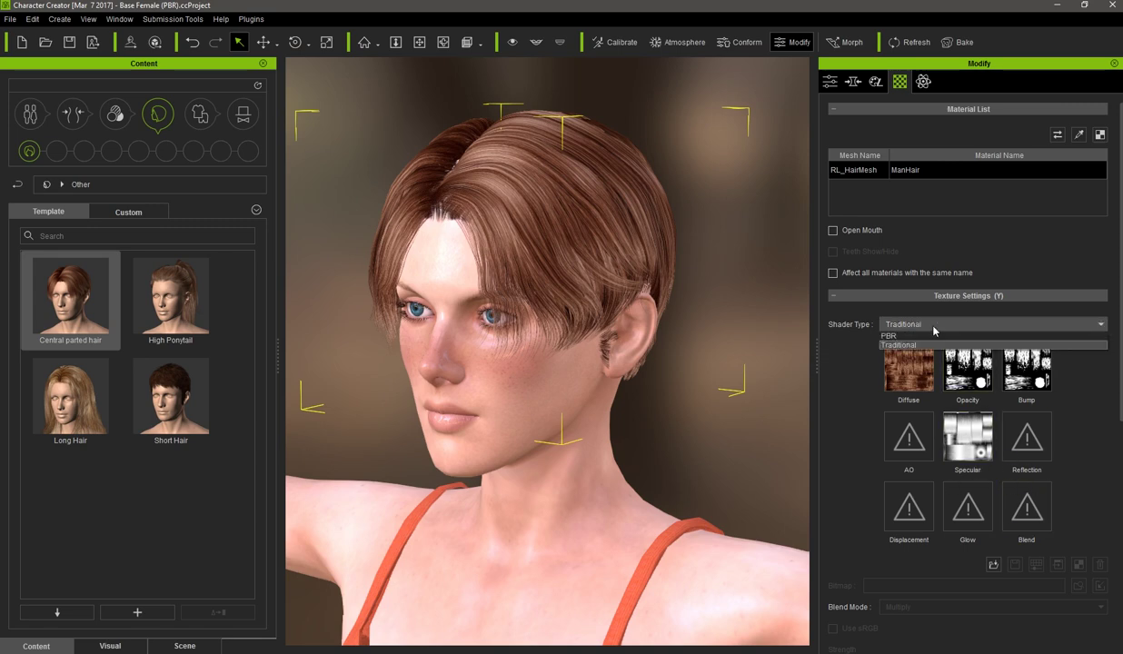
click(898, 340)
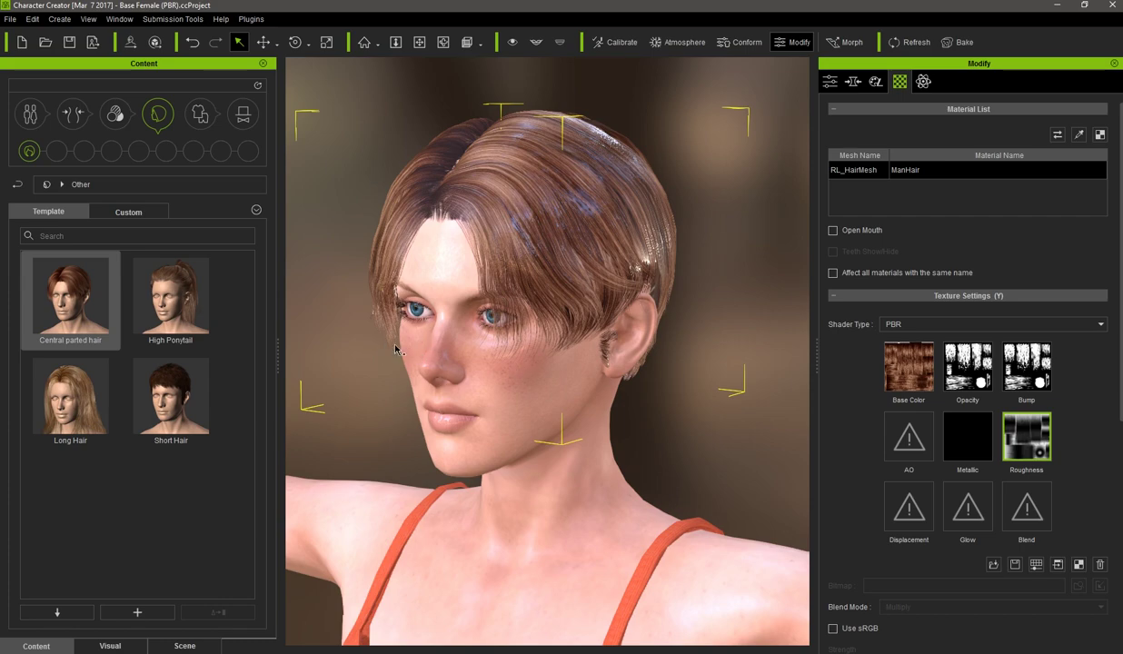
Enable Mipmap in the real-time render preferences and view the hair from a more frontal angle
click(31, 20)
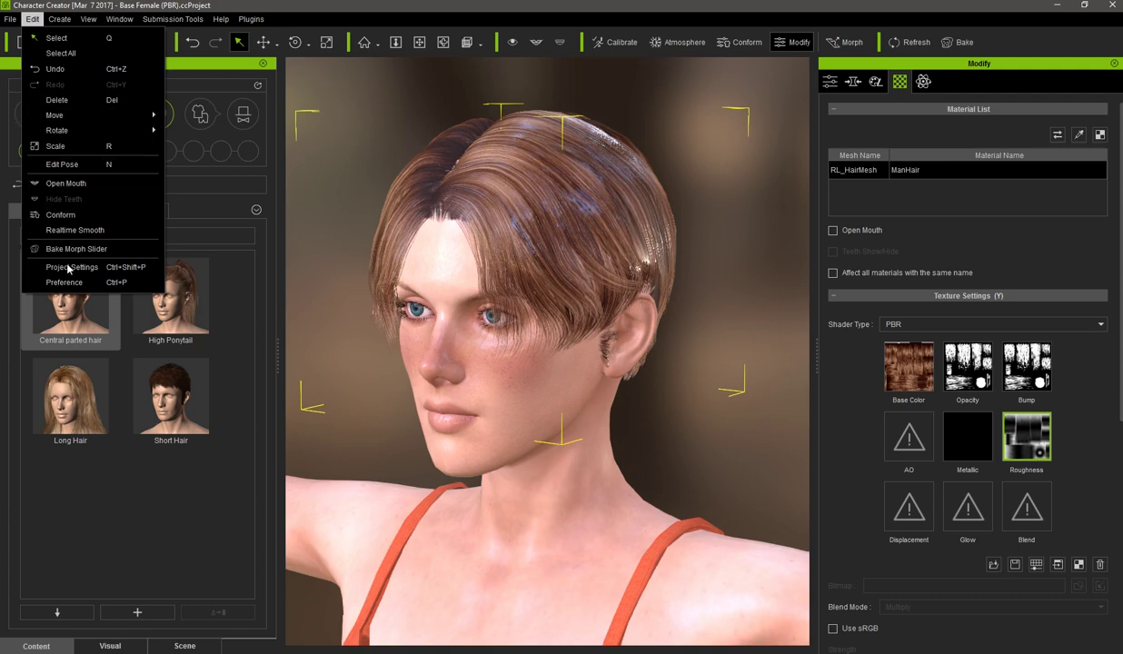
click(66, 286)
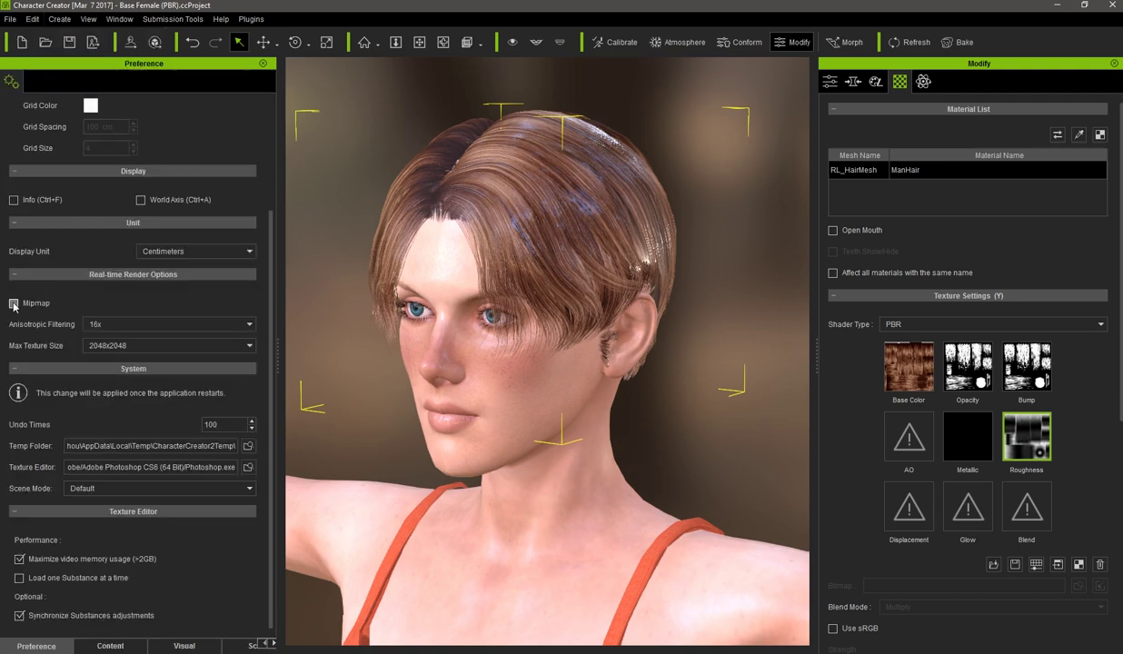
right_drag(378, 331, 593, 329)
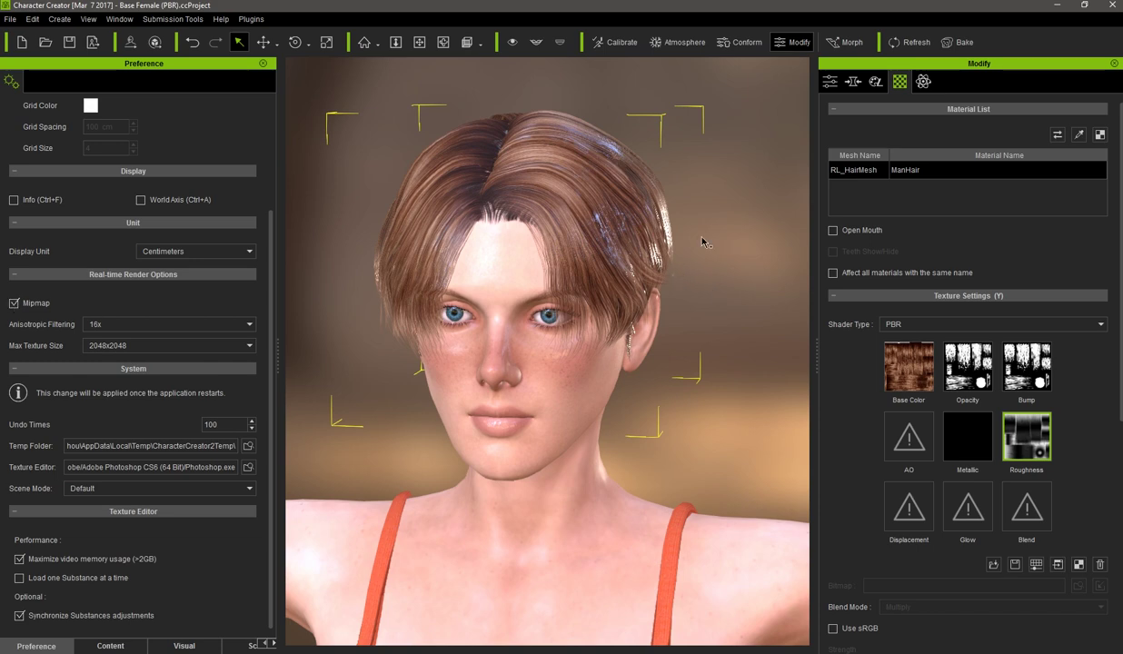
Set the brightness of the hair's Roughness map to 20 and view the hair from the front
click(1036, 565)
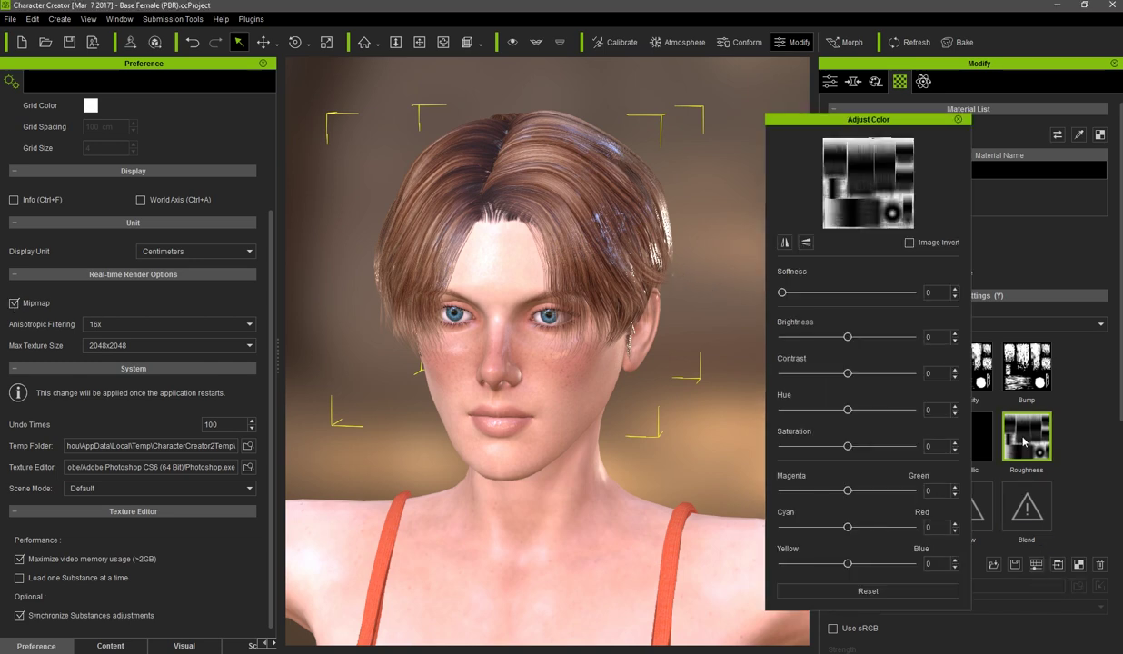
mouse_move(849, 339)
mouse_down()
mouse_move(818, 336)
mouse_move(861, 340)
mouse_up()
mouse_move(636, 331)
right_down()
mouse_move(609, 332)
mouse_move(674, 328)
mouse_move(651, 339)
right_up()
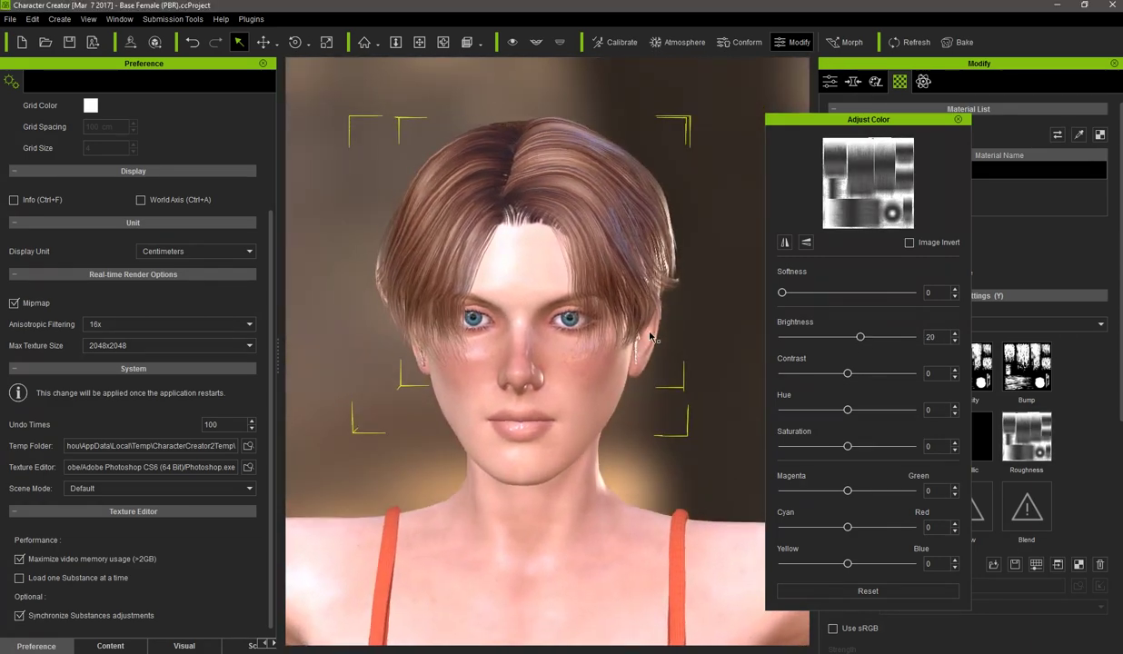
Examine the highlights on the PBR hair while rotating the environment lighting
key(e)
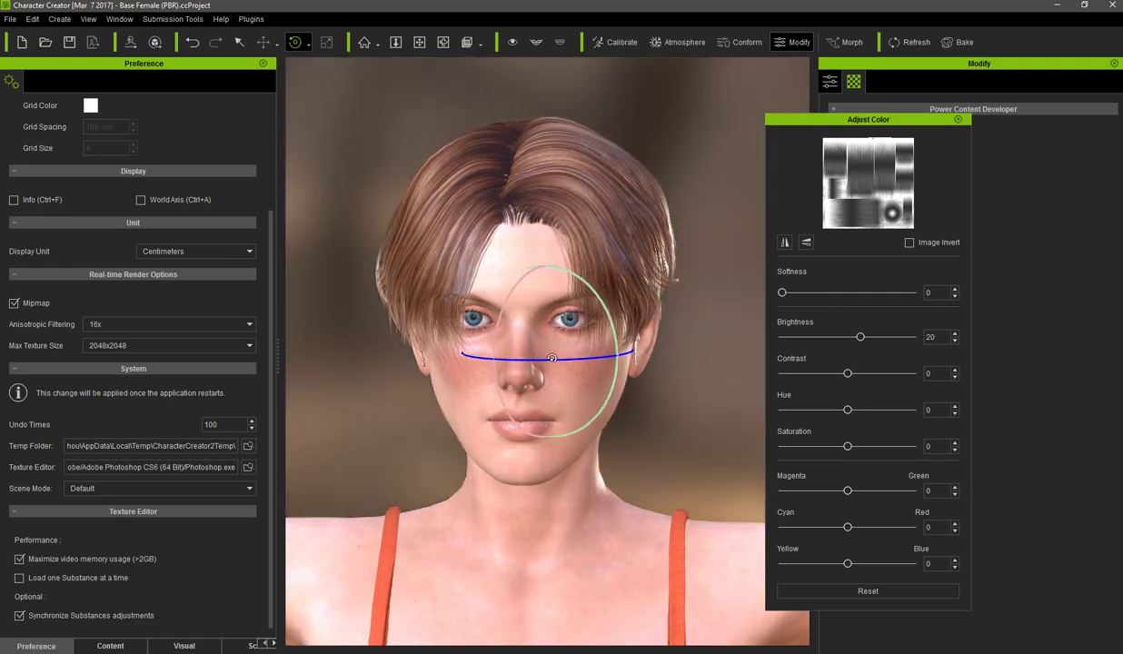
drag(551, 359, 519, 358)
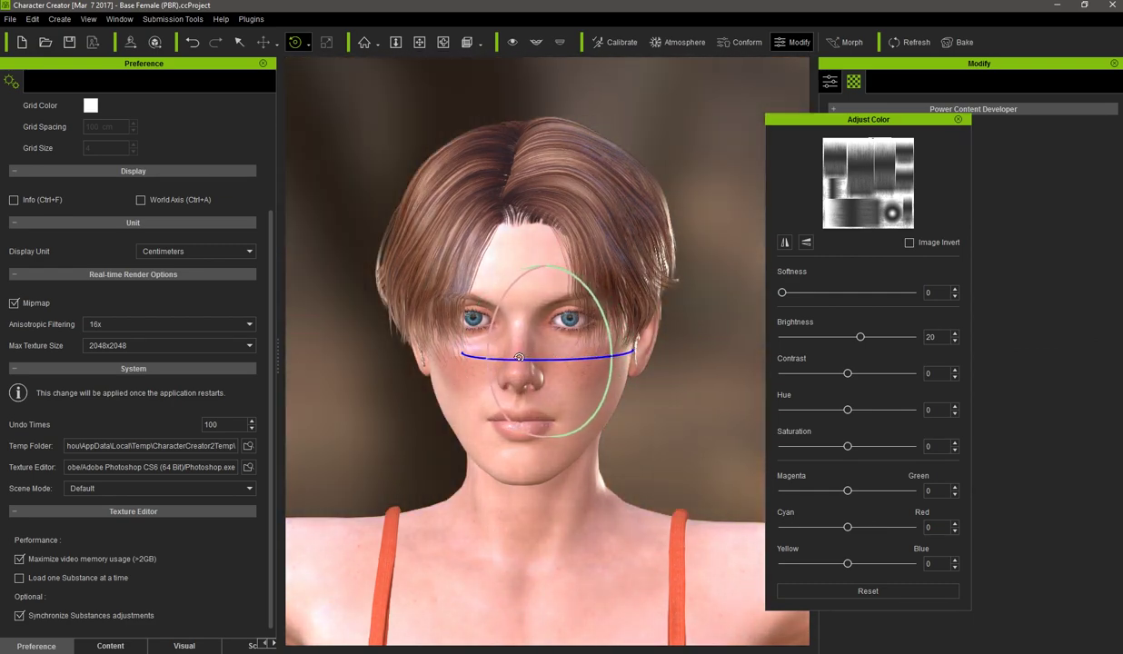
key(q)
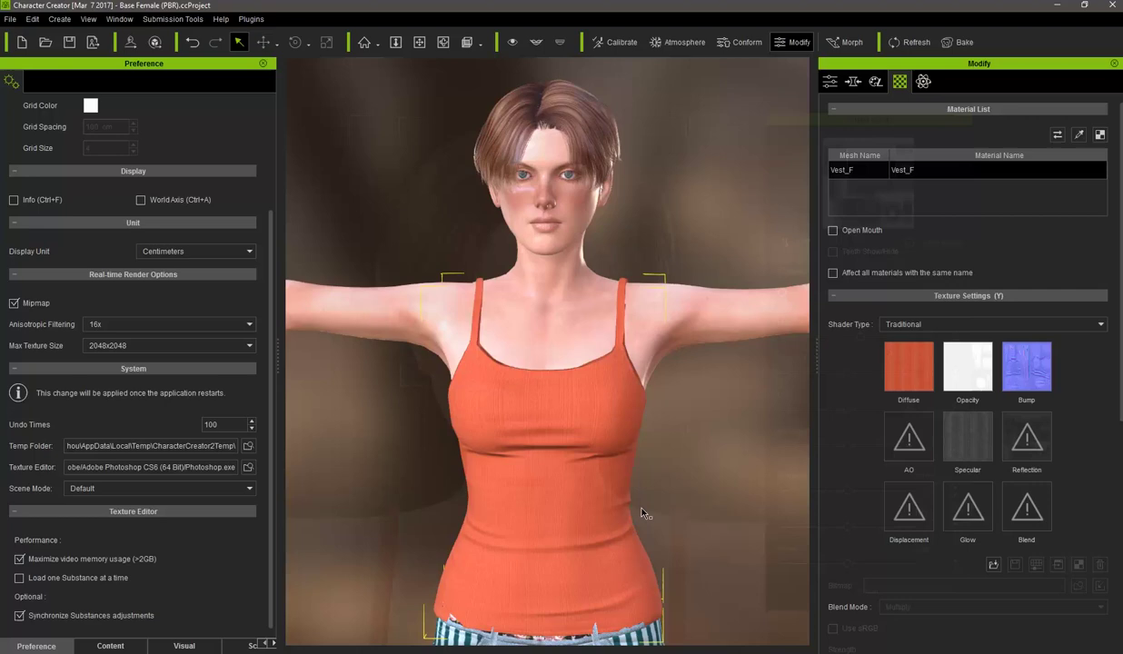
Change the shader type of the orange top's Vest_F material from Traditional to PBR
click(927, 324)
click(917, 336)
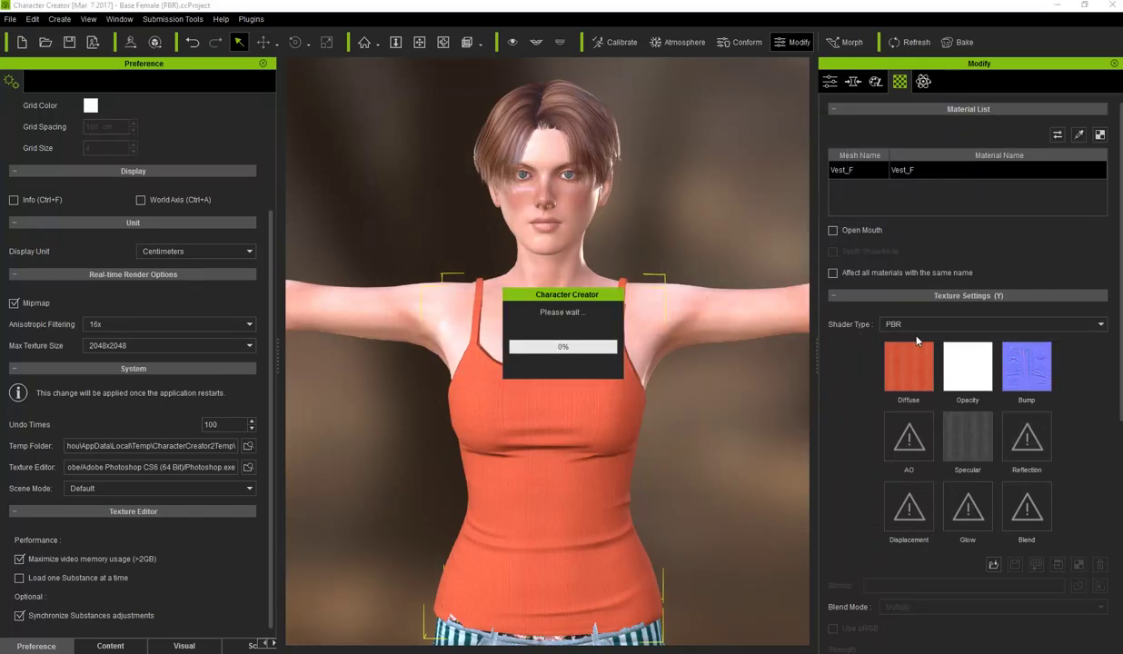
Lower the brightness of the orange top's Roughness map to about -27
right_drag(747, 431, 647, 447)
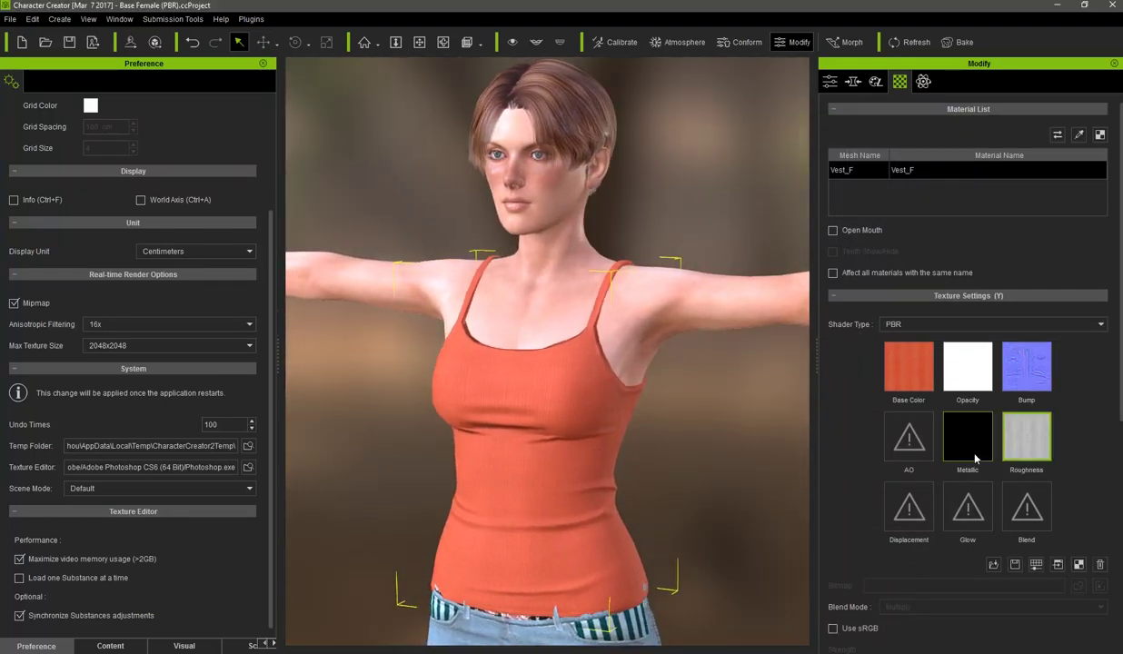
click(1037, 568)
mouse_move(849, 341)
mouse_down()
mouse_move(863, 339)
mouse_move(831, 342)
mouse_up()
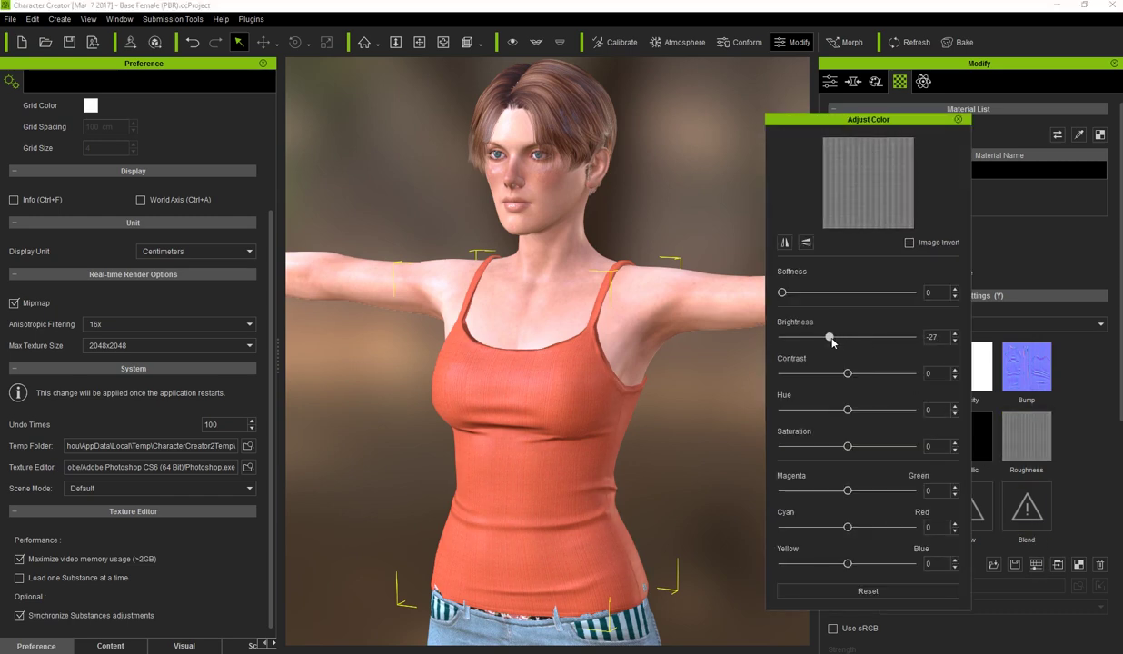
click(958, 119)
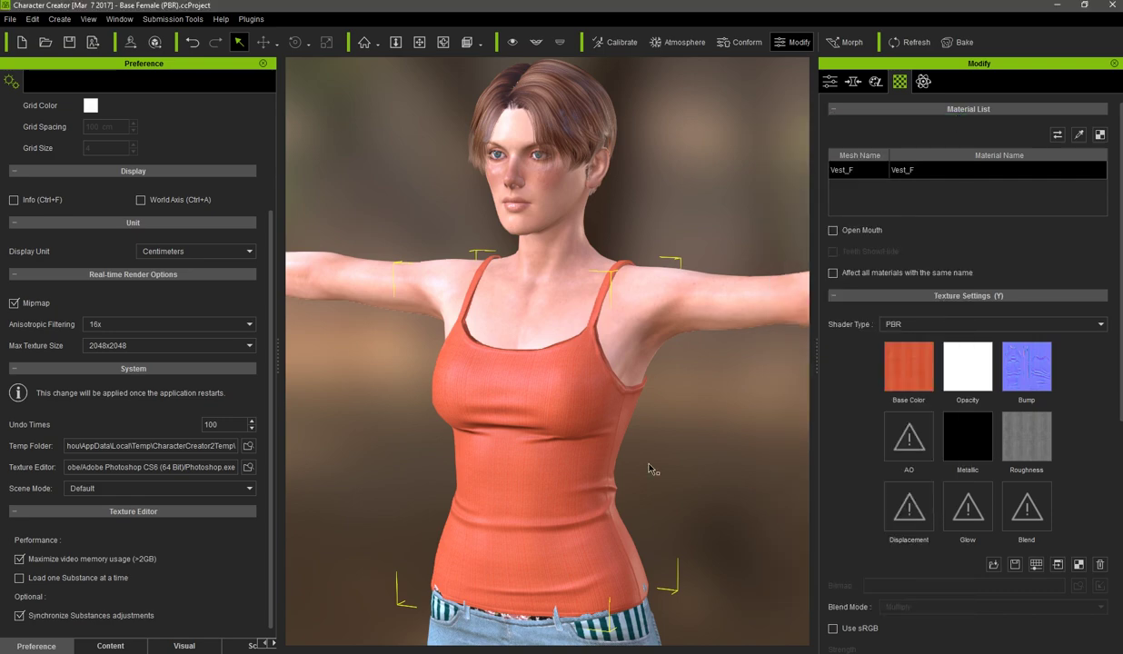
Examine the highlights on the orange top while rotating the environment lighting
key(l)
drag(565, 360, 493, 357)
click(534, 368)
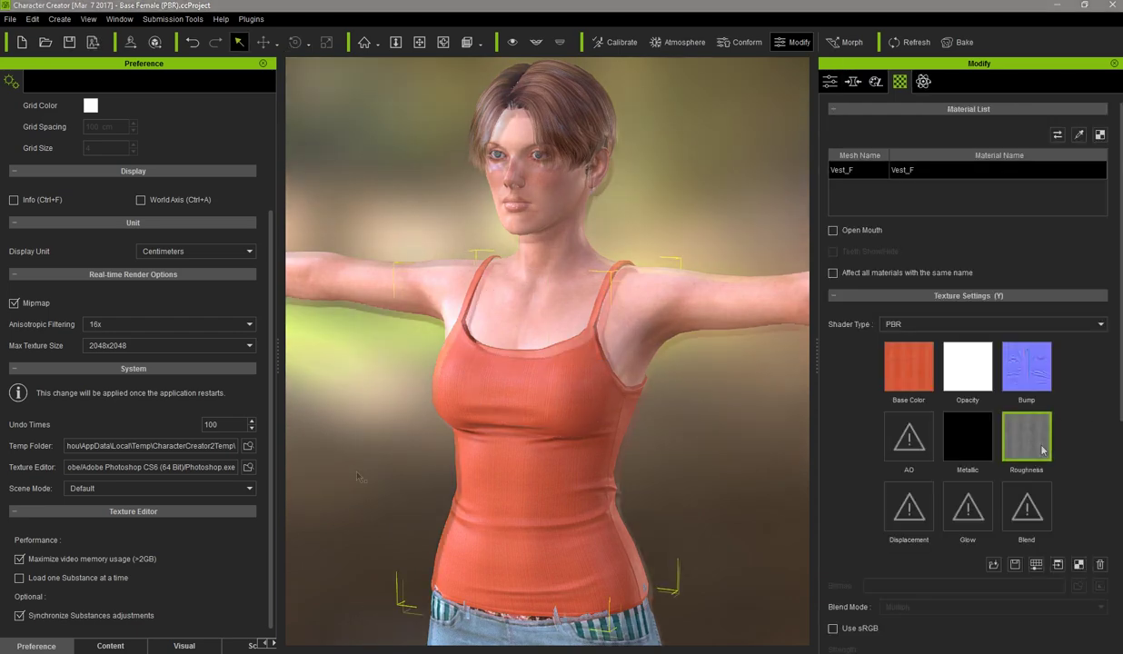
Load the custom clothed character Project1 as a full project
click(110, 646)
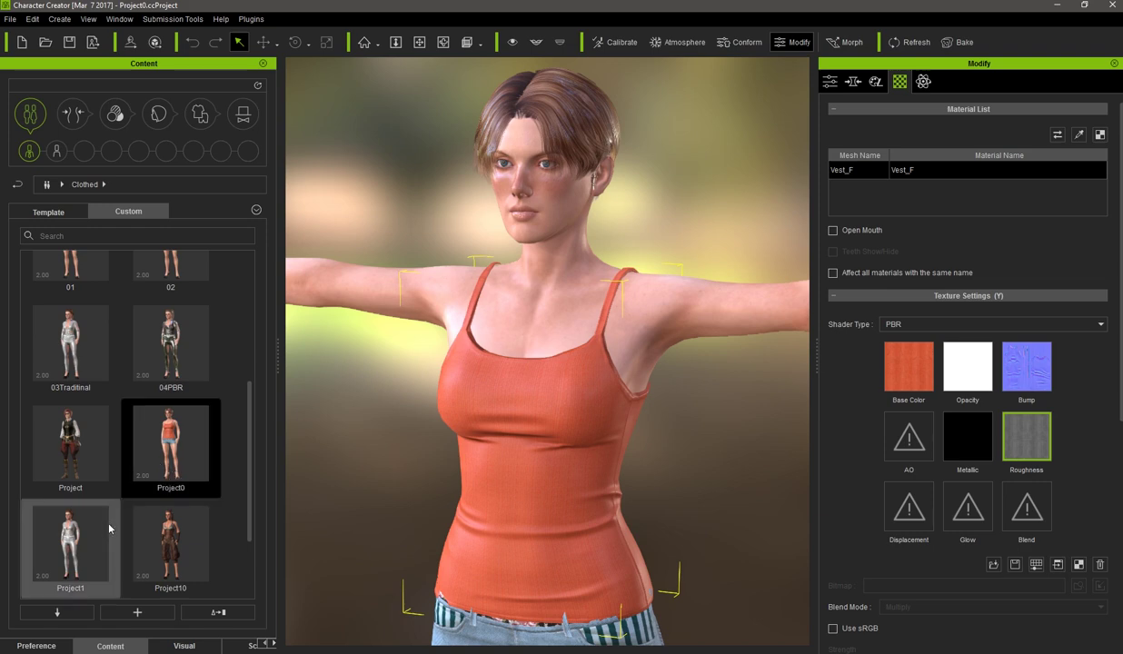
click(88, 548)
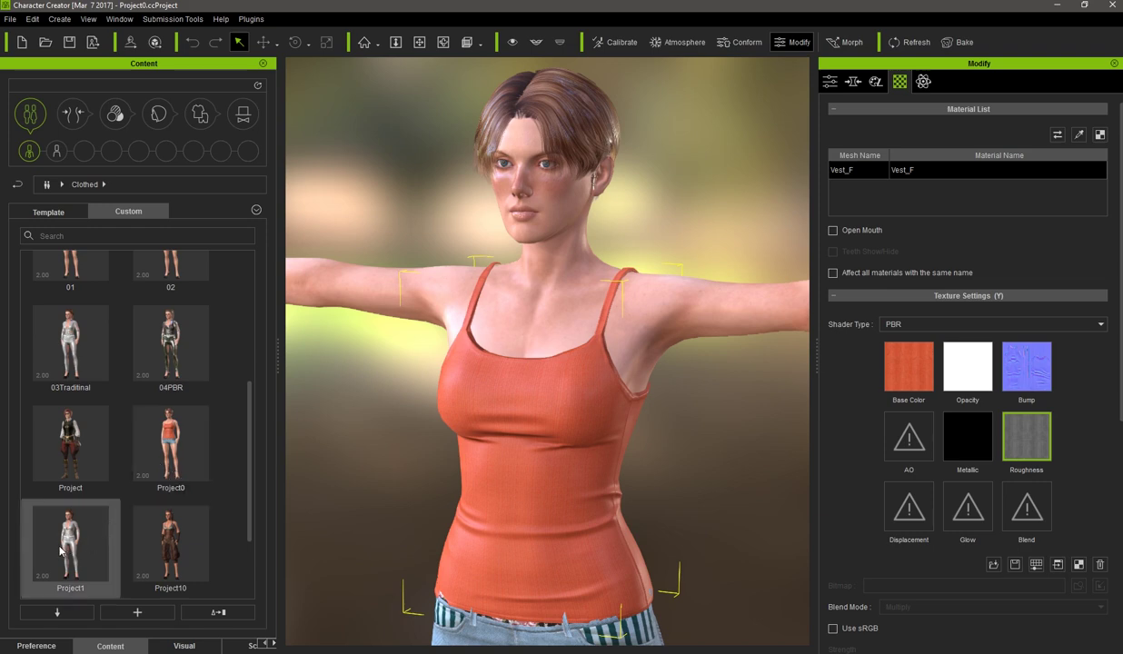
drag(60, 550, 502, 476)
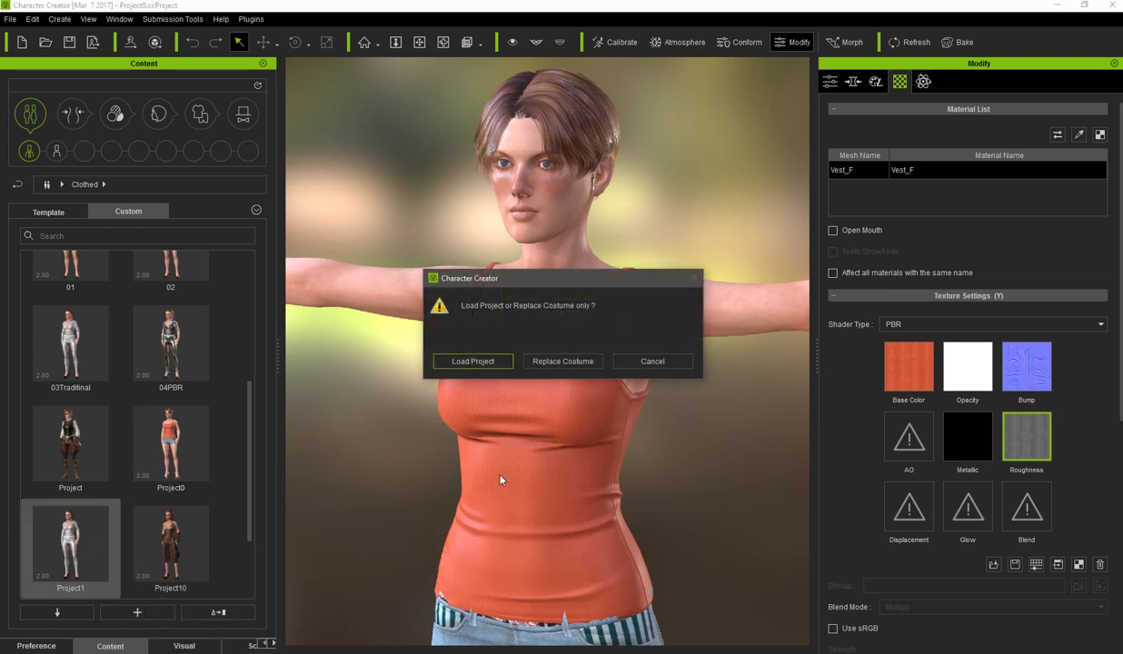
click(471, 361)
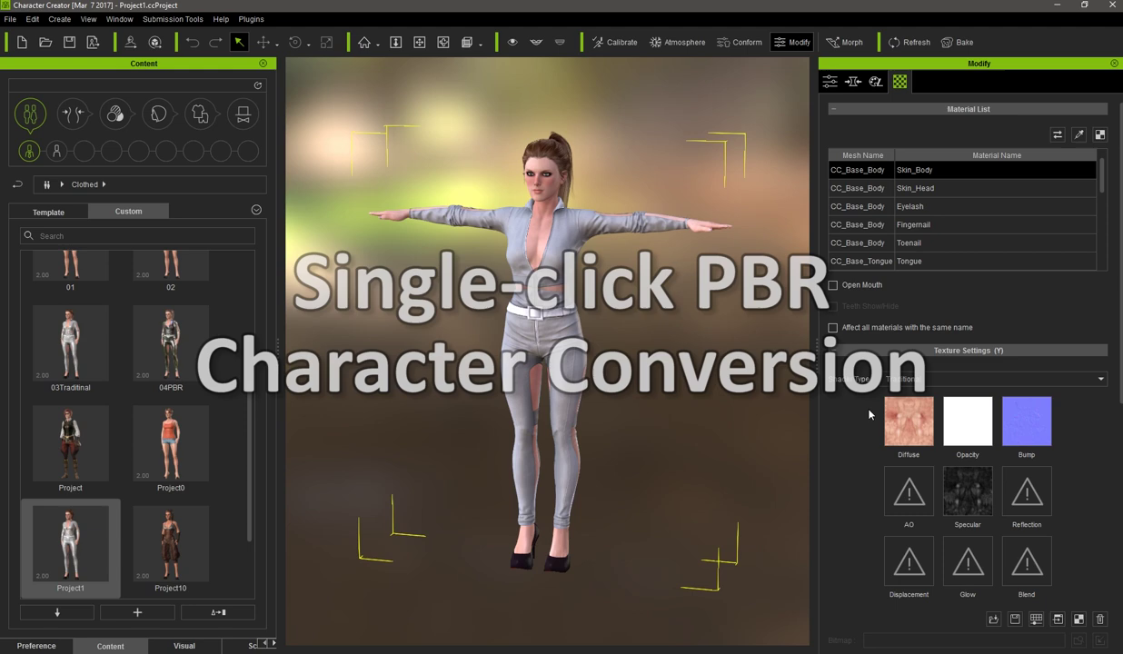
Check the shader types of the Skin_Head, Scalp_High_polytail and Cat Suit_lower materials
click(975, 188)
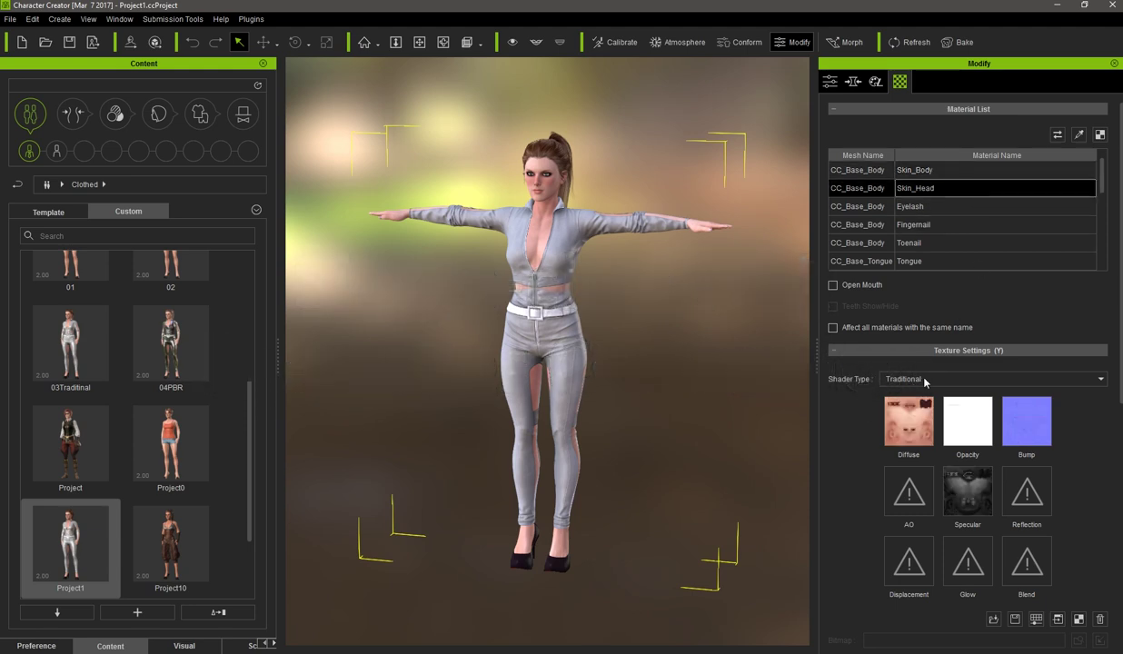
drag(1103, 181, 1106, 224)
click(1073, 212)
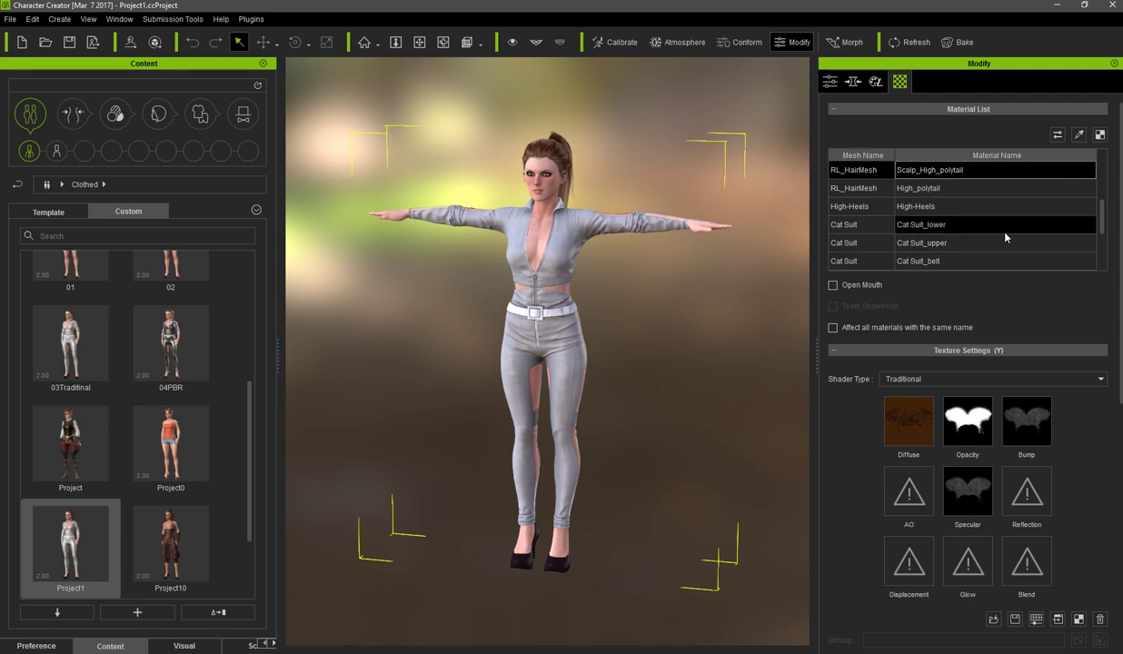
click(970, 224)
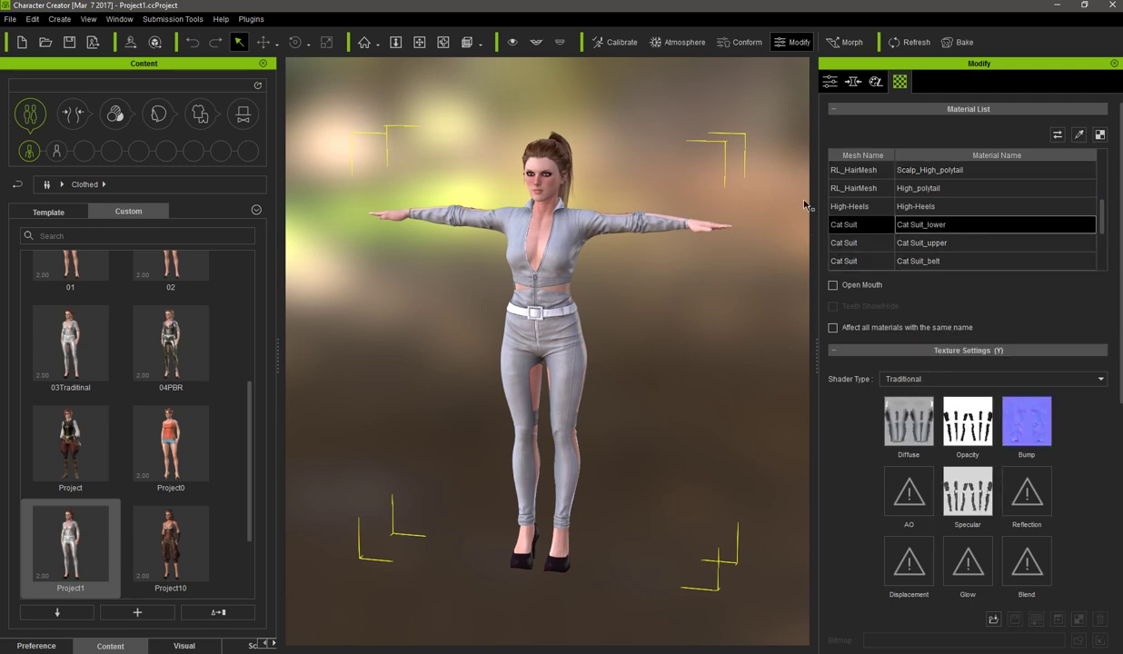
Convert all of the character's materials to the PBR shader type at once
click(1057, 136)
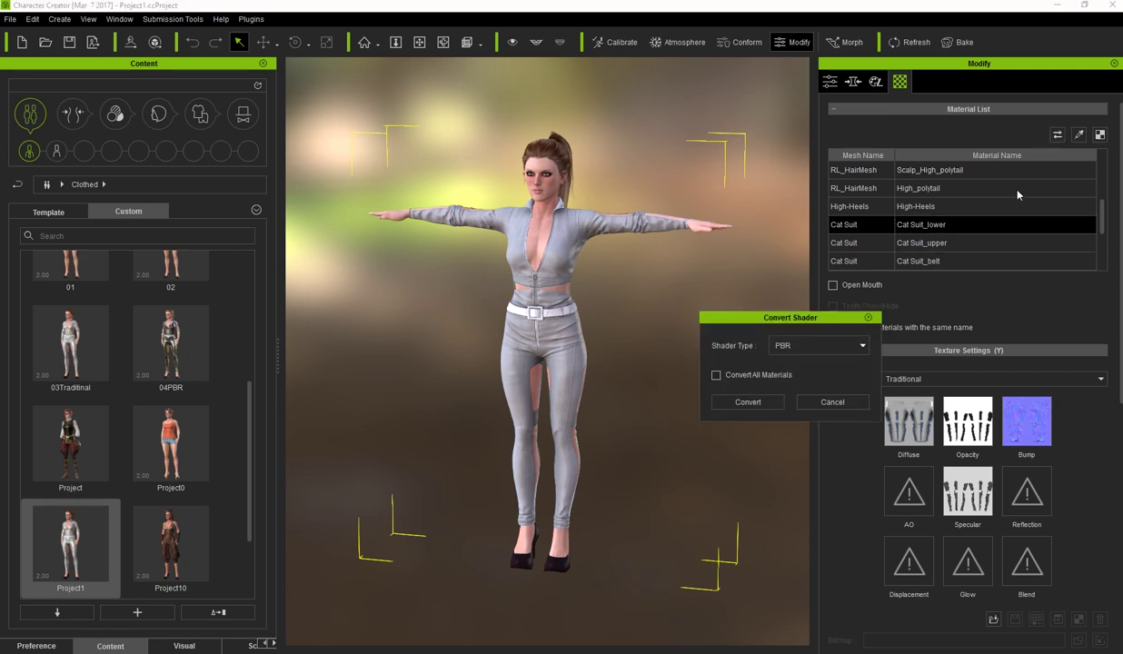
click(717, 376)
click(748, 405)
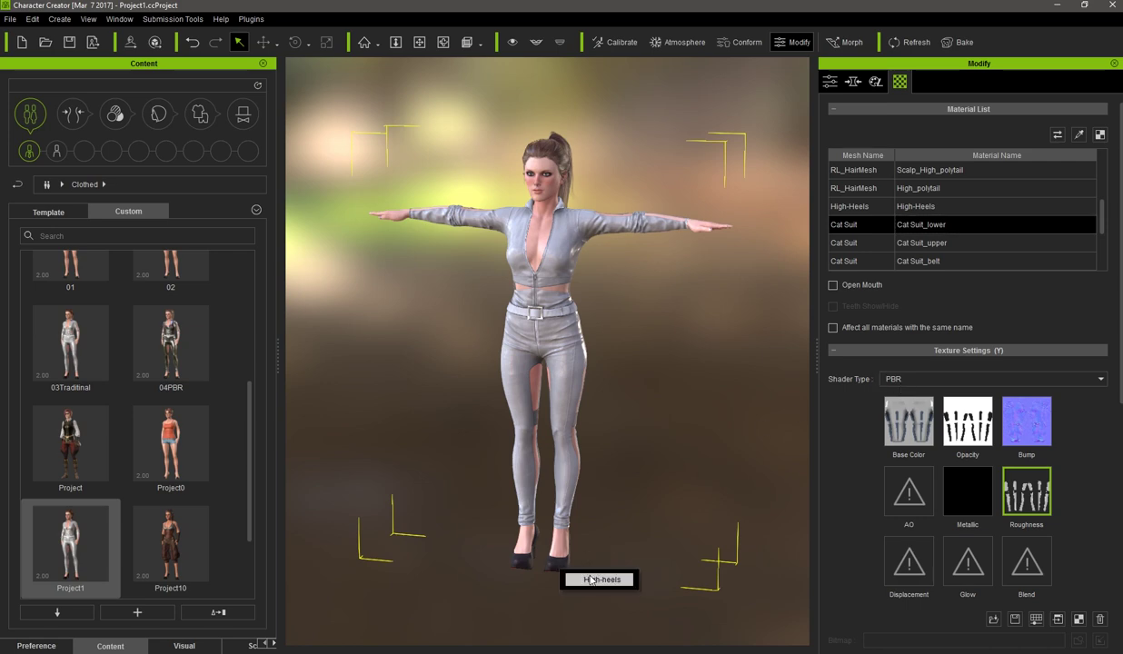
Check the shader type and texture maps of the high heels and both hair materials
click(545, 552)
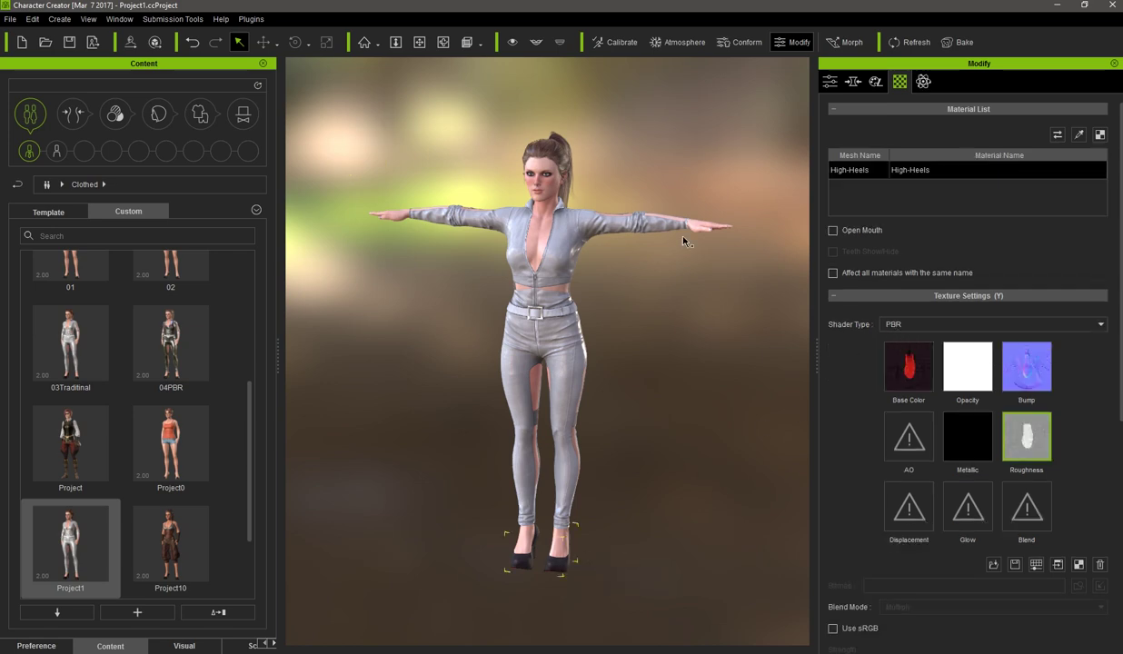
click(561, 159)
click(595, 163)
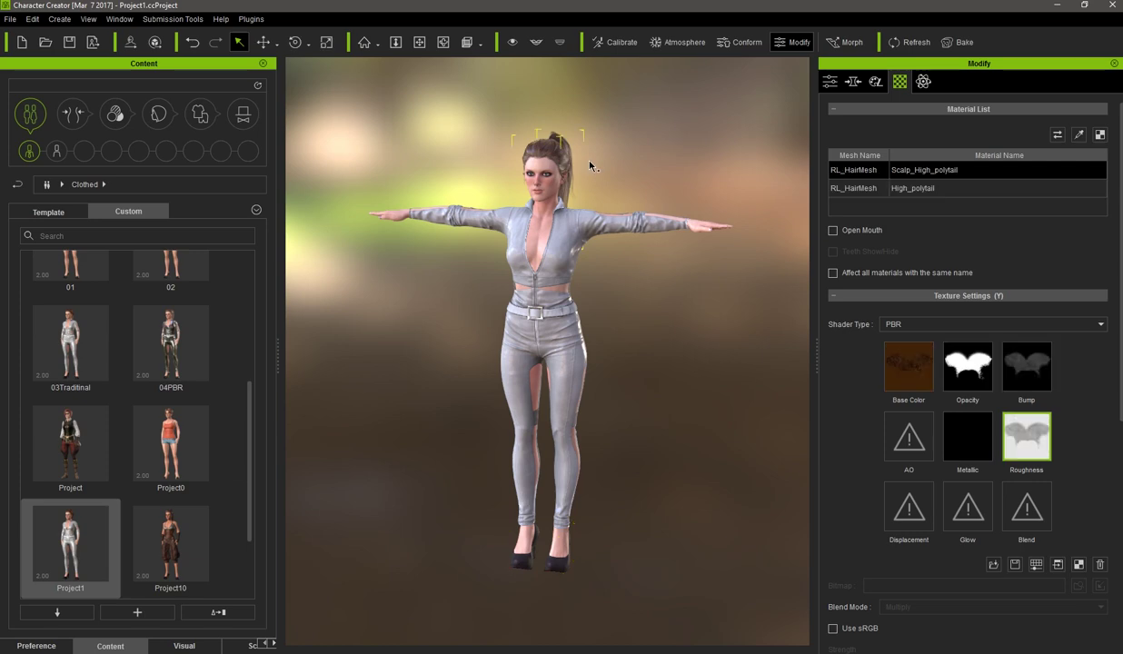
click(913, 189)
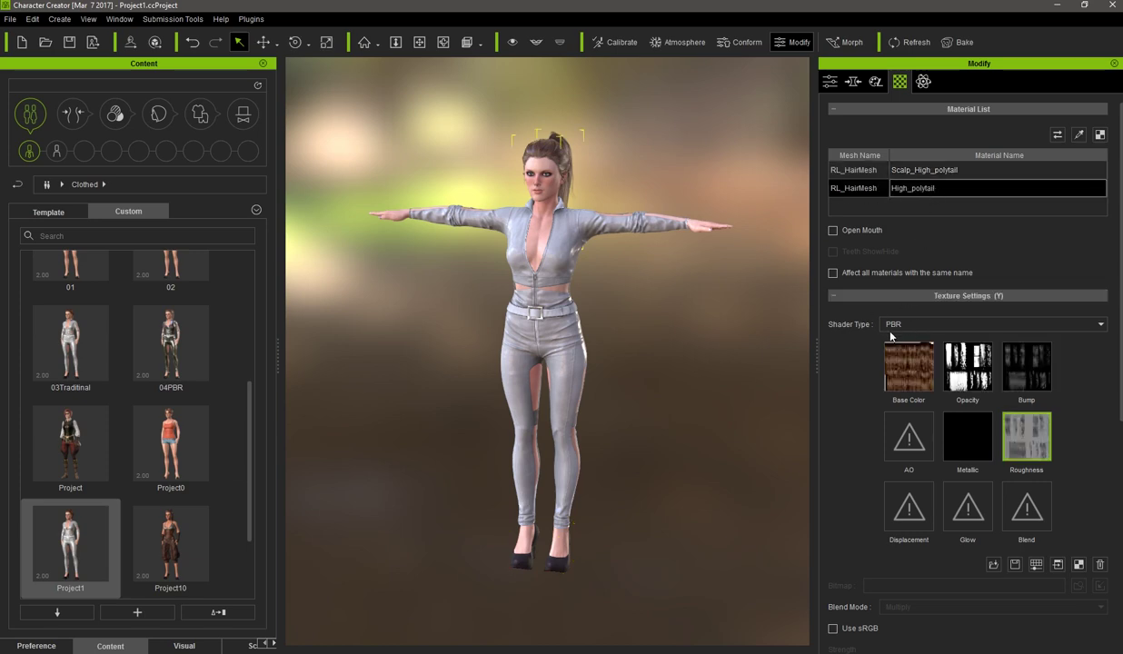
Examine the converted character up close under rotated environment lighting
click(618, 314)
scroll(620, 315, up, 3)
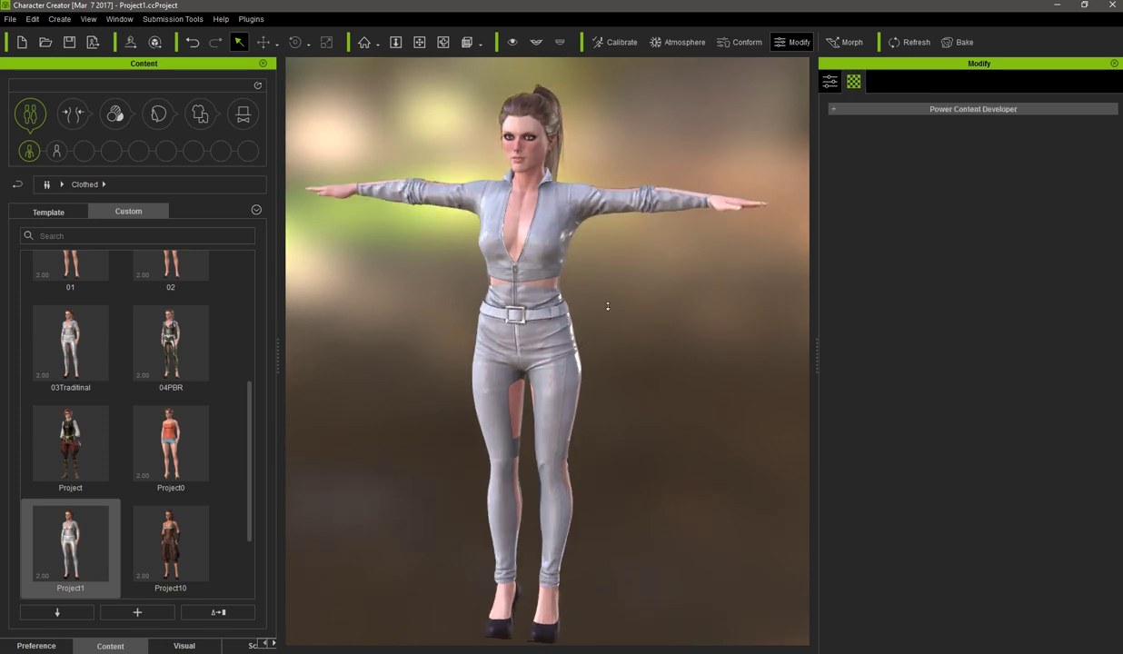
key(e)
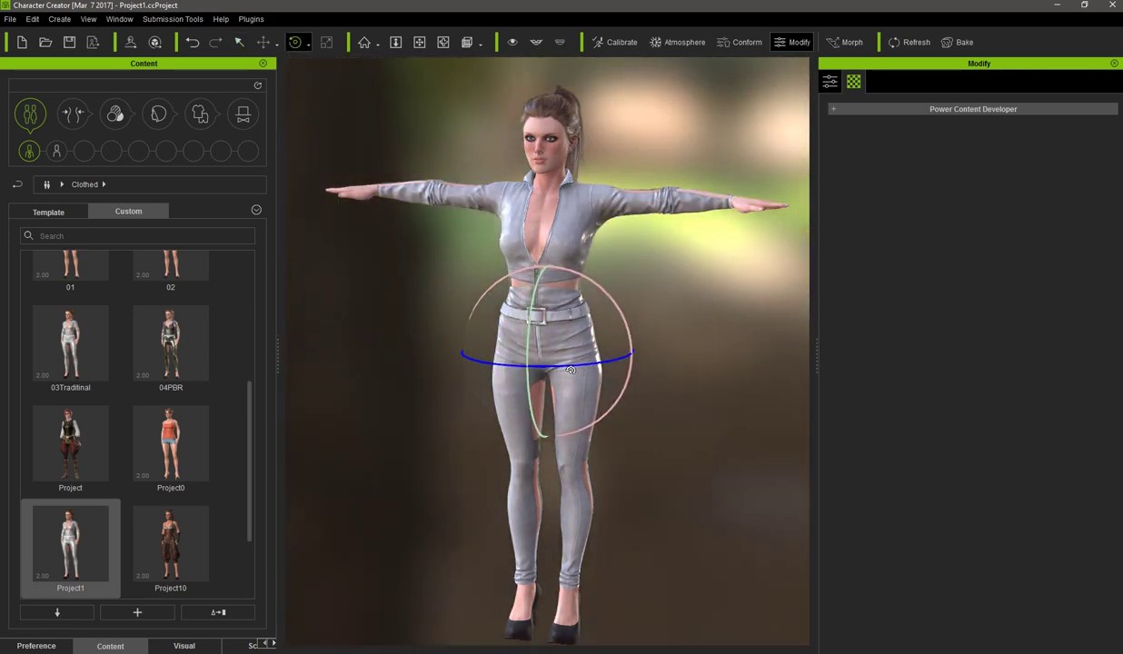
key(q)
Set the Metallic map's brightness to about 85 for the Cat Suit_lower and Cat Suit_upper materials together
click(586, 246)
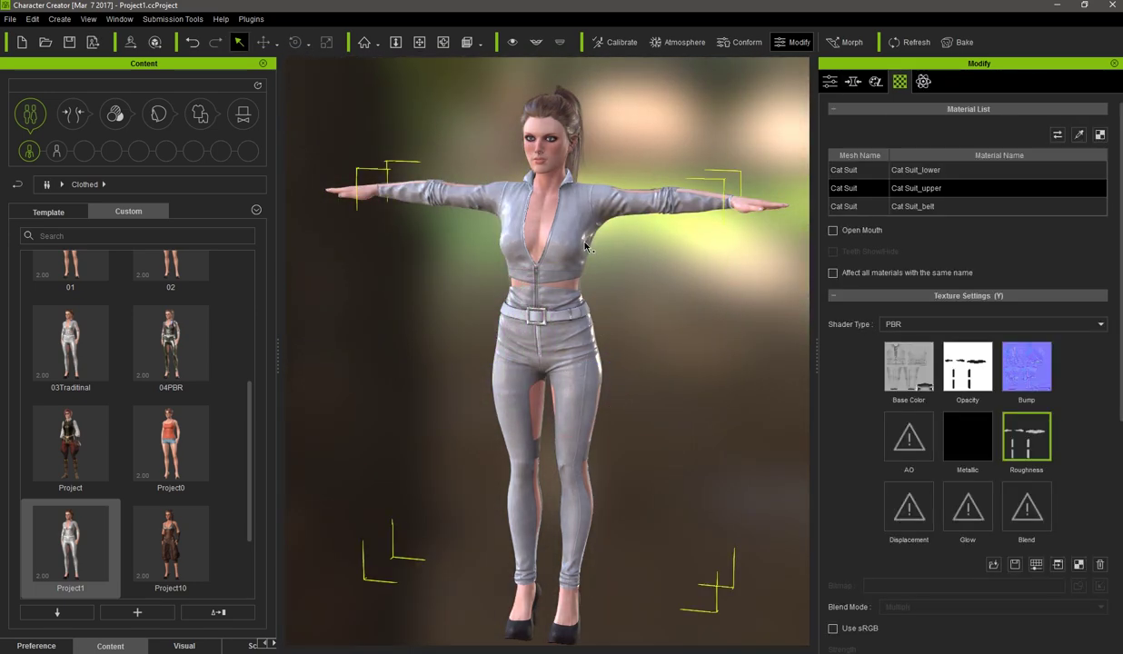
click(935, 173)
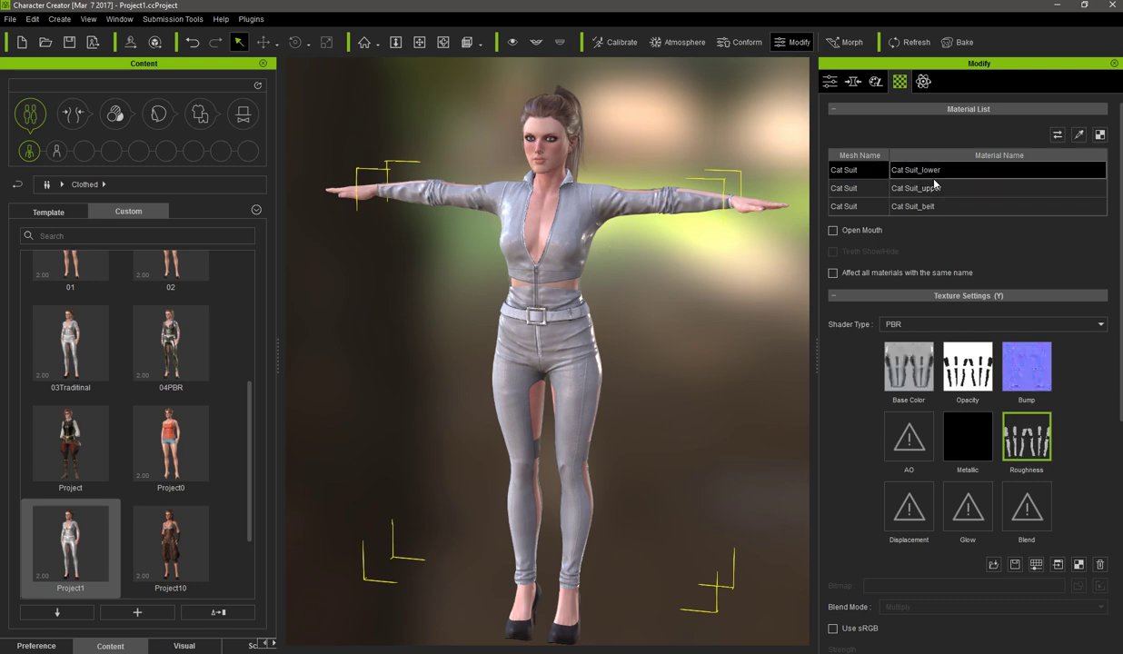
ctrl+click(934, 193)
click(977, 449)
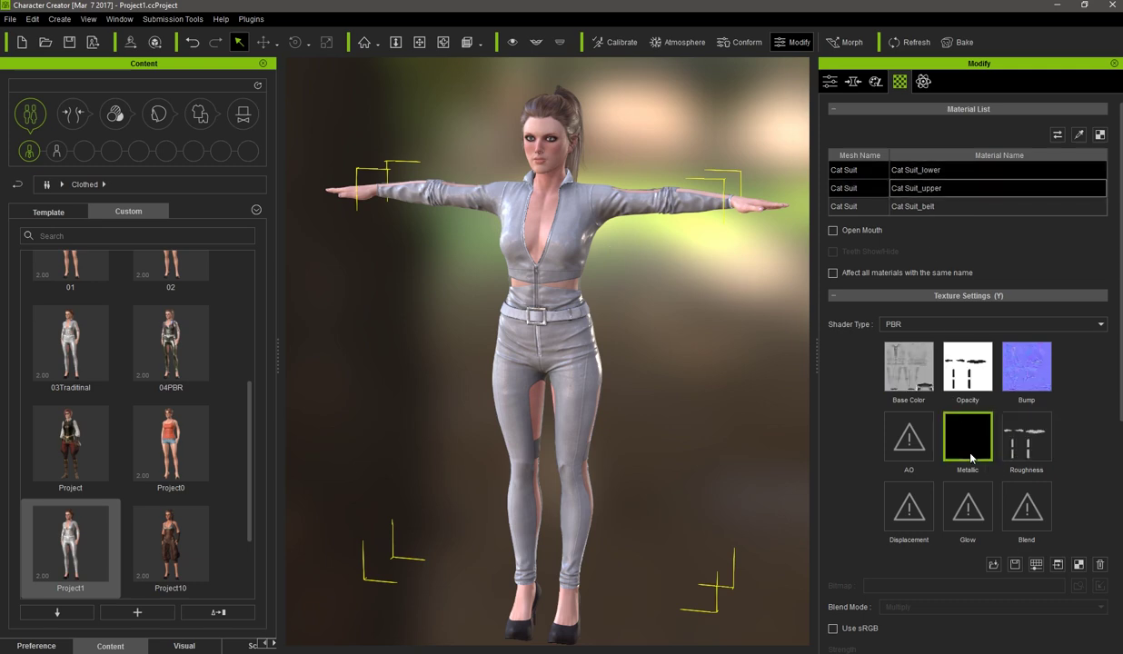
click(1036, 564)
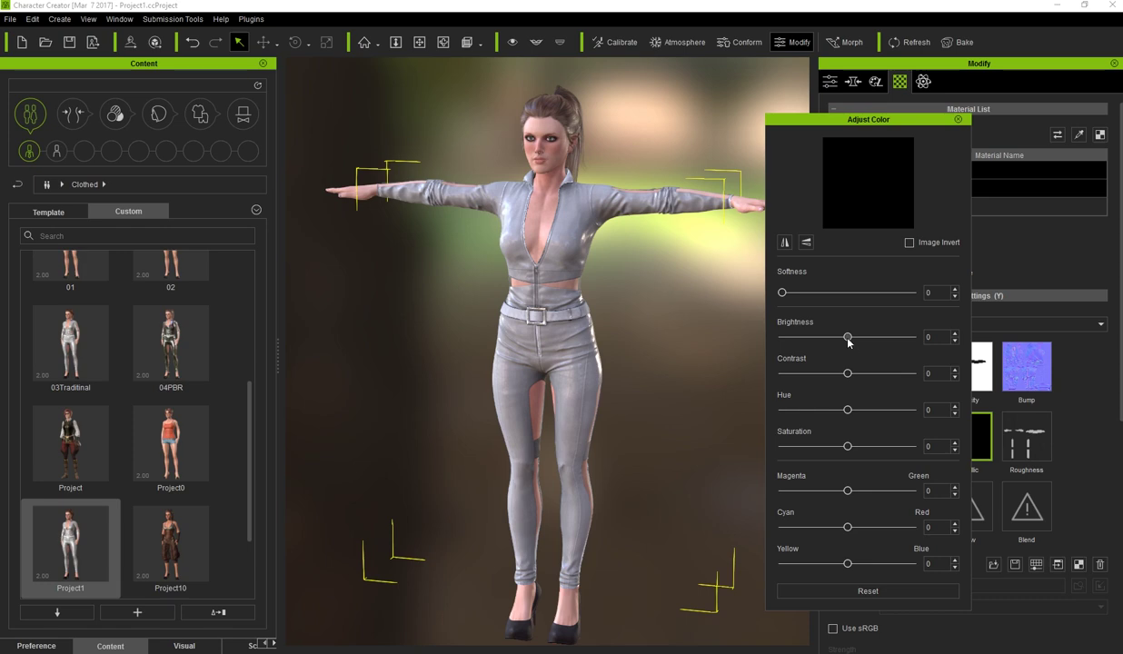
drag(847, 337, 902, 354)
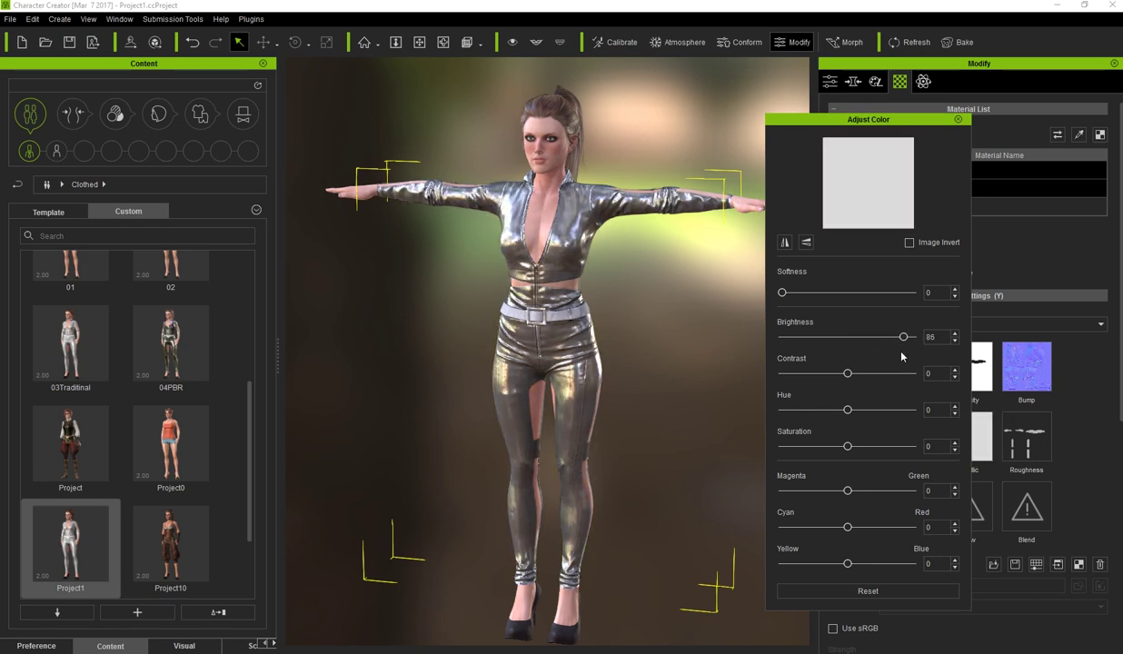
Lower the brightness of the Roughness map for the upper and lower cat suit materials
click(1026, 439)
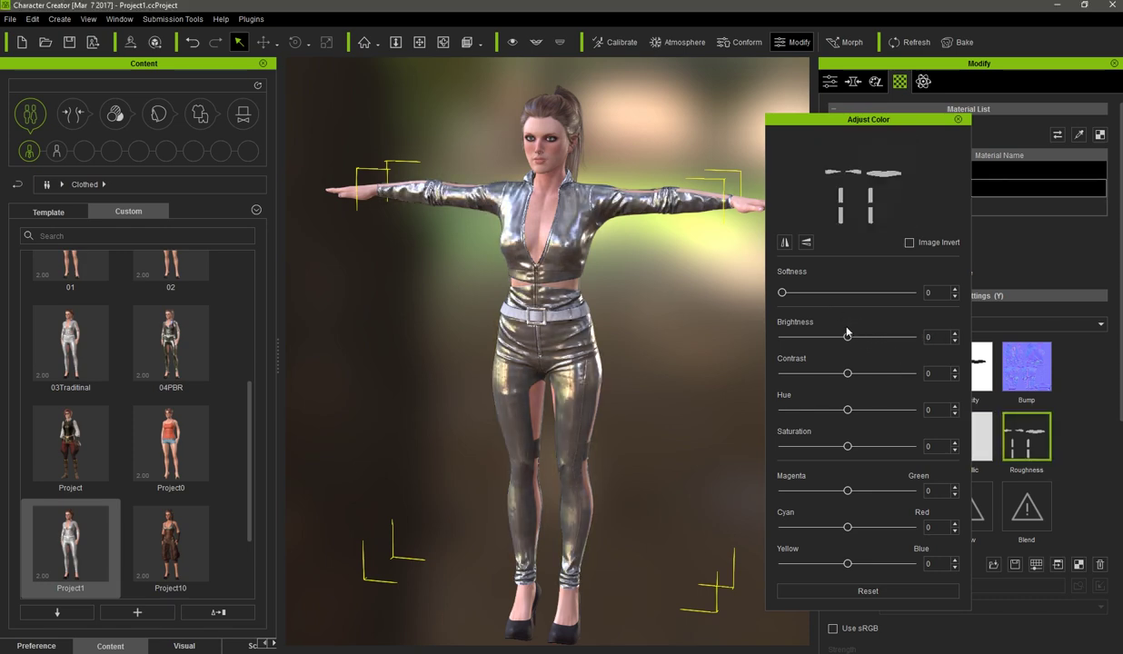
mouse_move(847, 337)
mouse_down()
mouse_move(858, 338)
mouse_move(843, 338)
mouse_up()
click(958, 119)
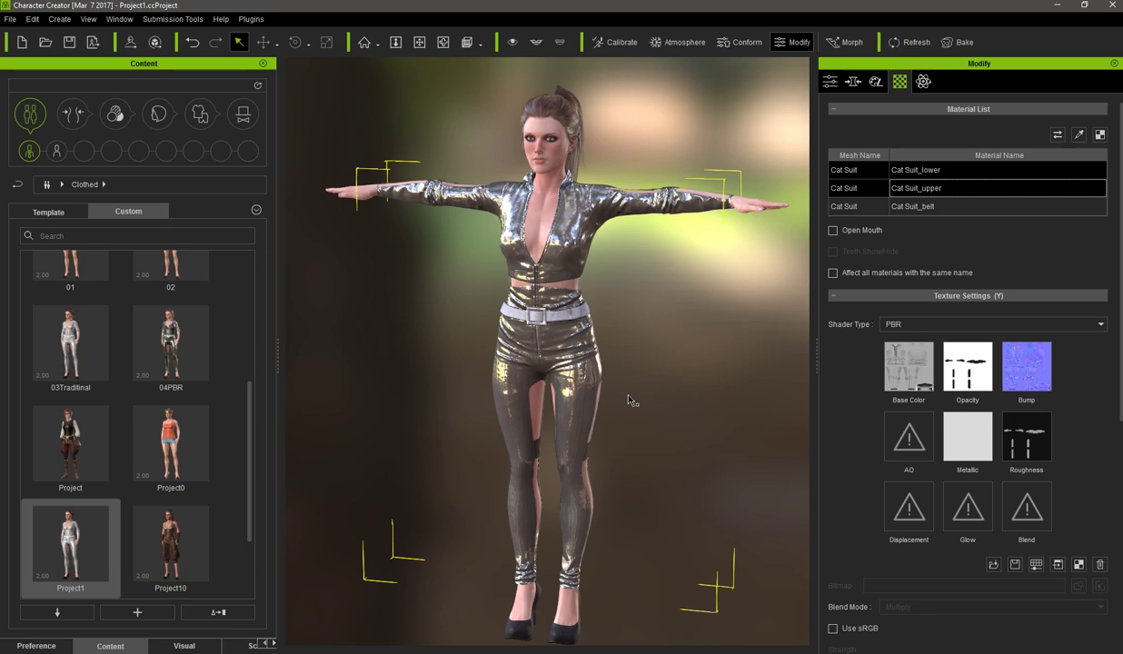
Examine the reflections on the metallic cat suit by rotating the character
click(666, 392)
key(e)
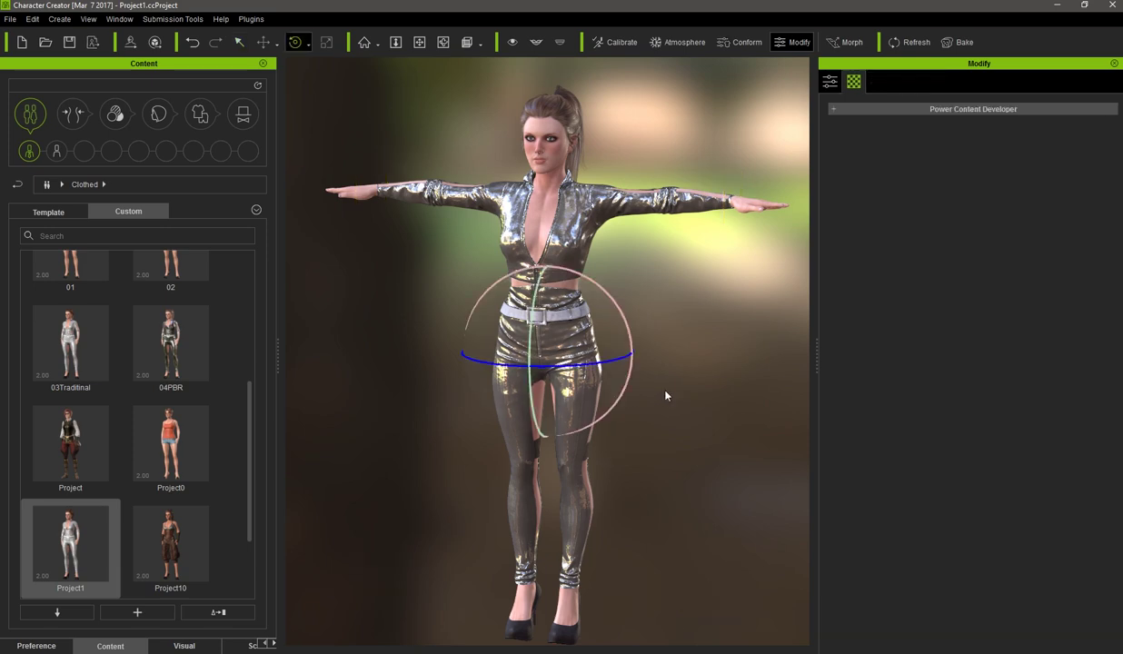